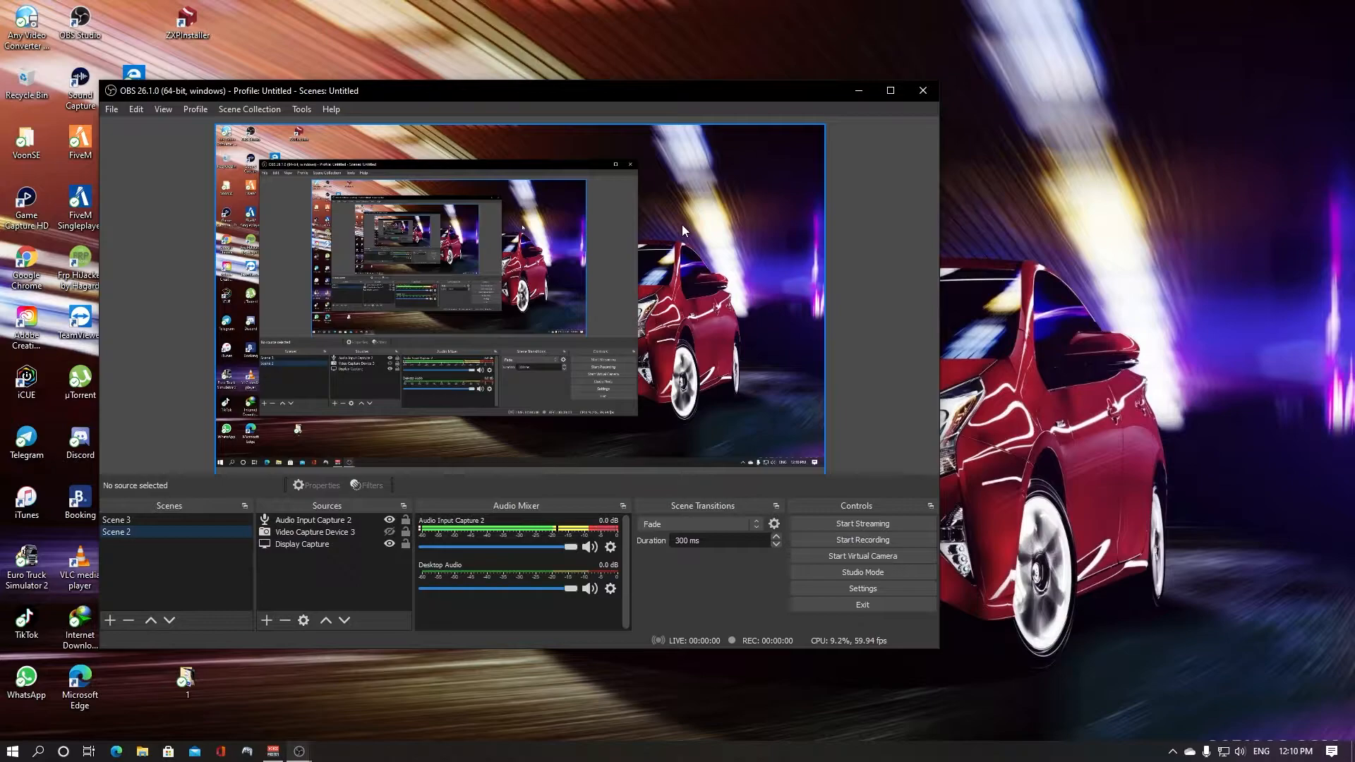
Step: Switch to Chrome, search Google for "obs studio" and open the official OBS Project website
click(858, 90)
key(super)
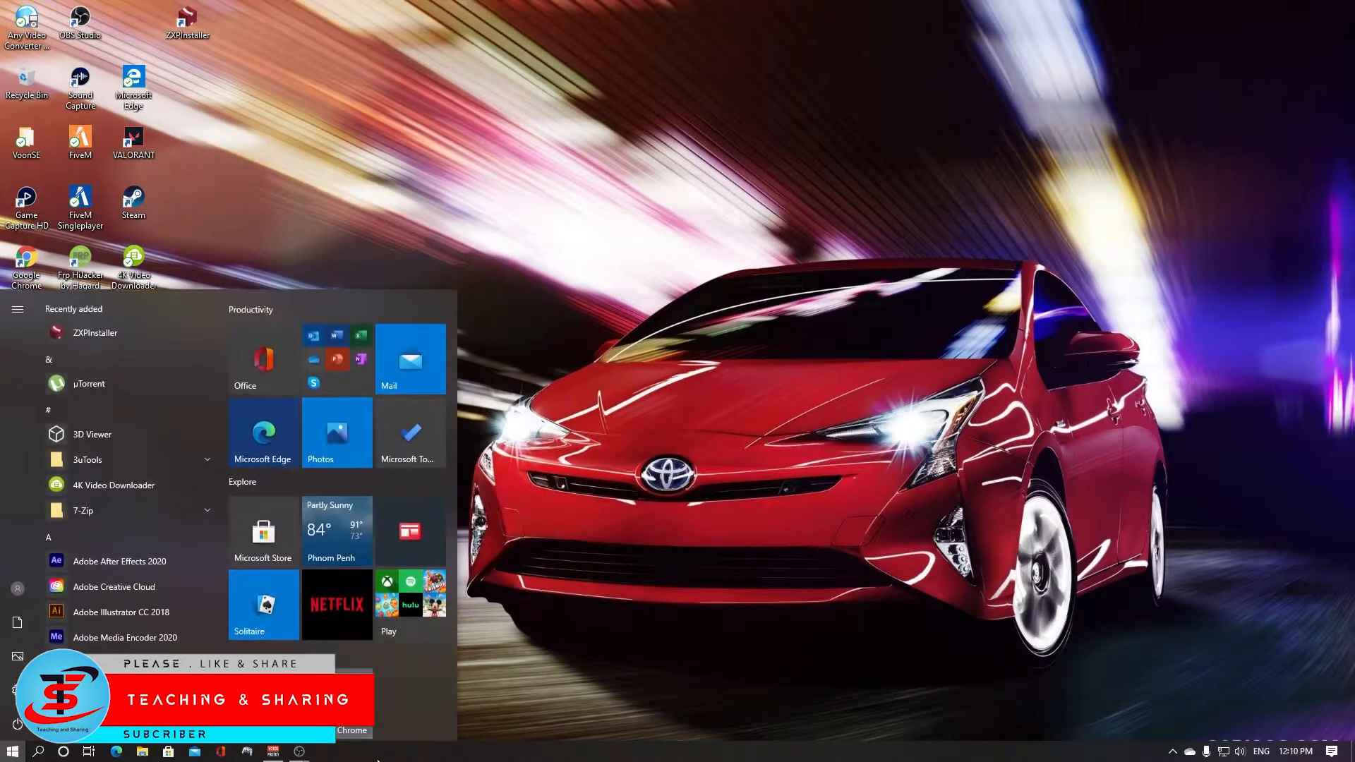
key(super)
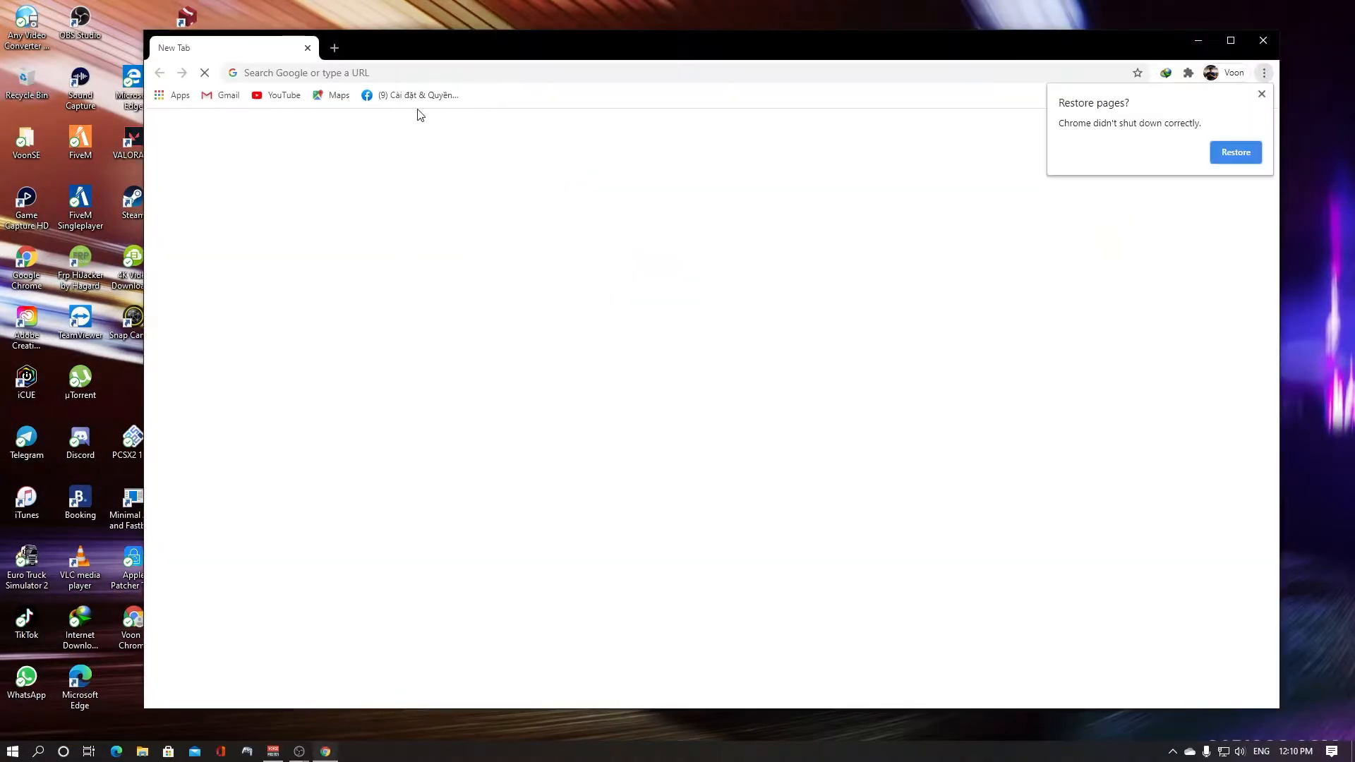
click(417, 73)
text(obs studio)
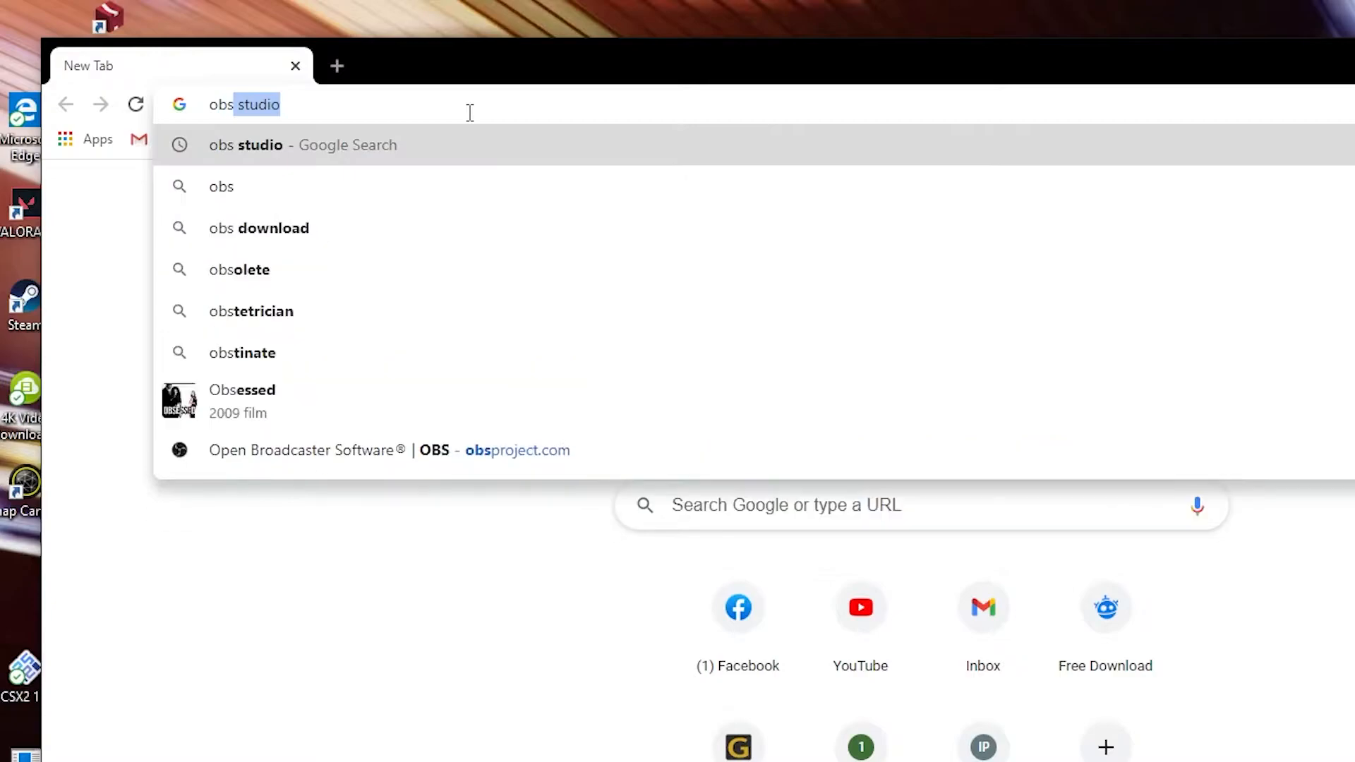
click(482, 159)
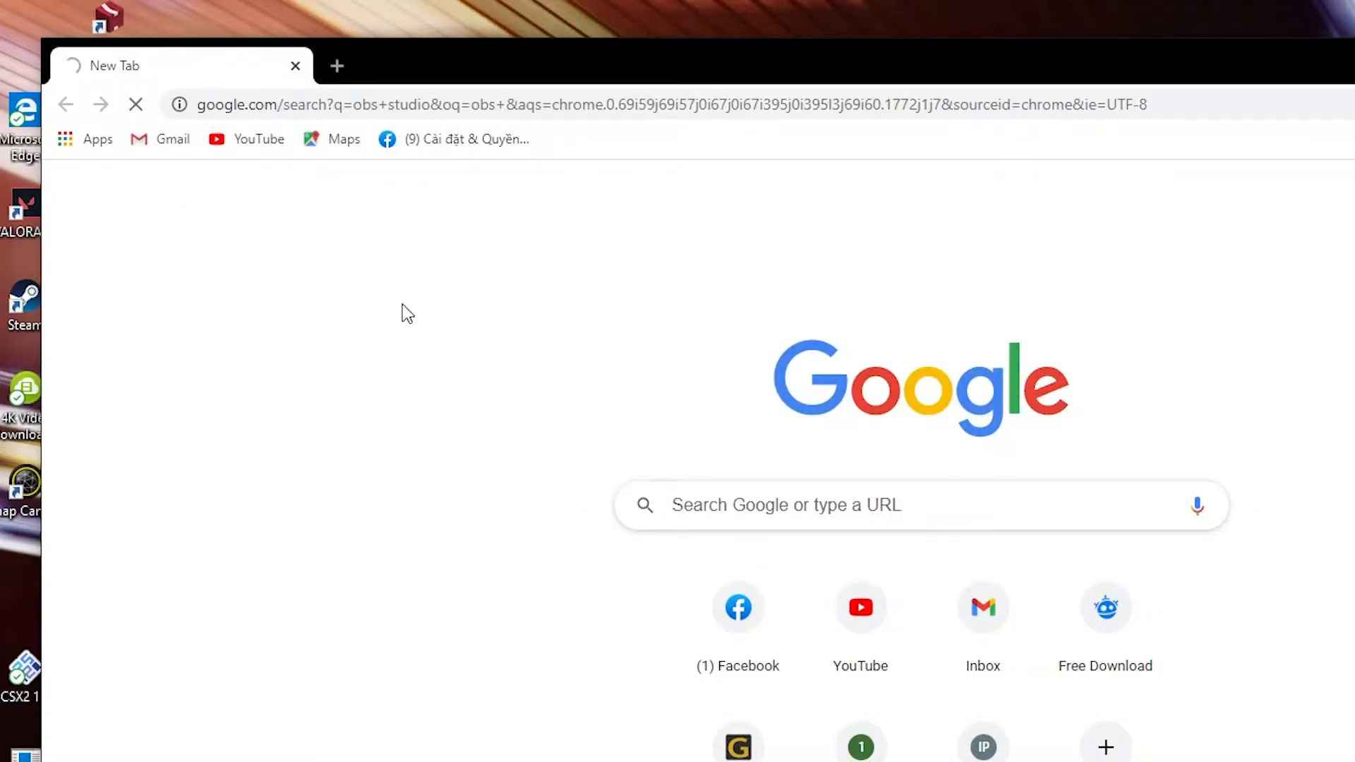
click(401, 346)
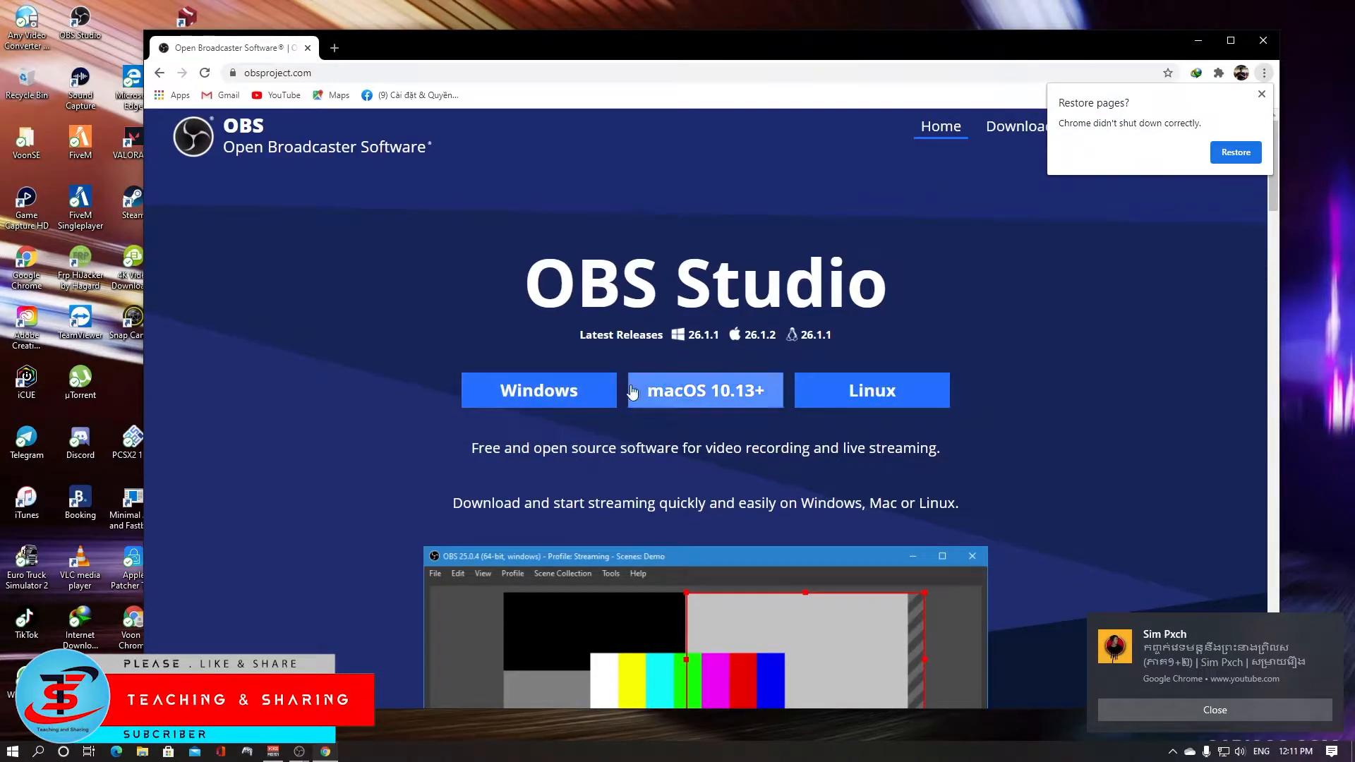
Step: Switch to OBS Studio and open its stream settings
click(1198, 41)
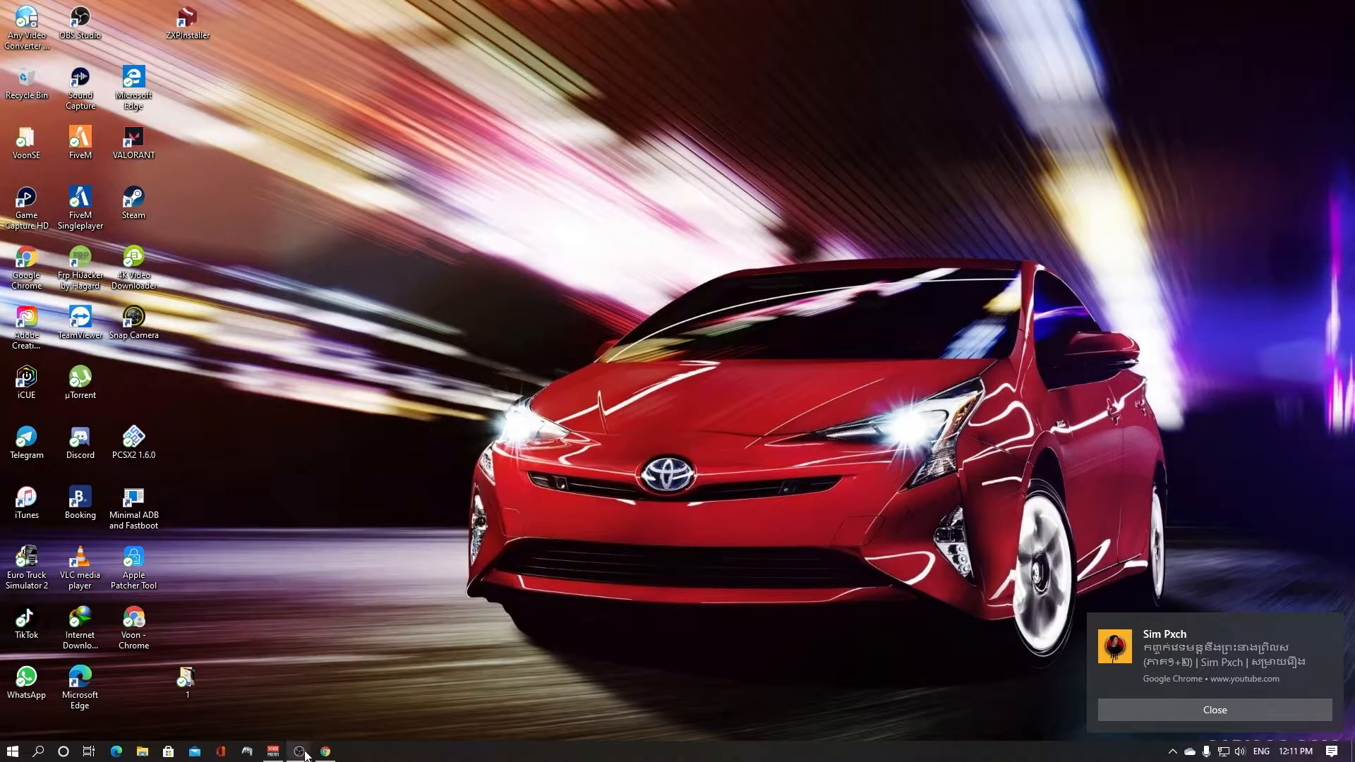
mouse_move(301, 749)
click(364, 696)
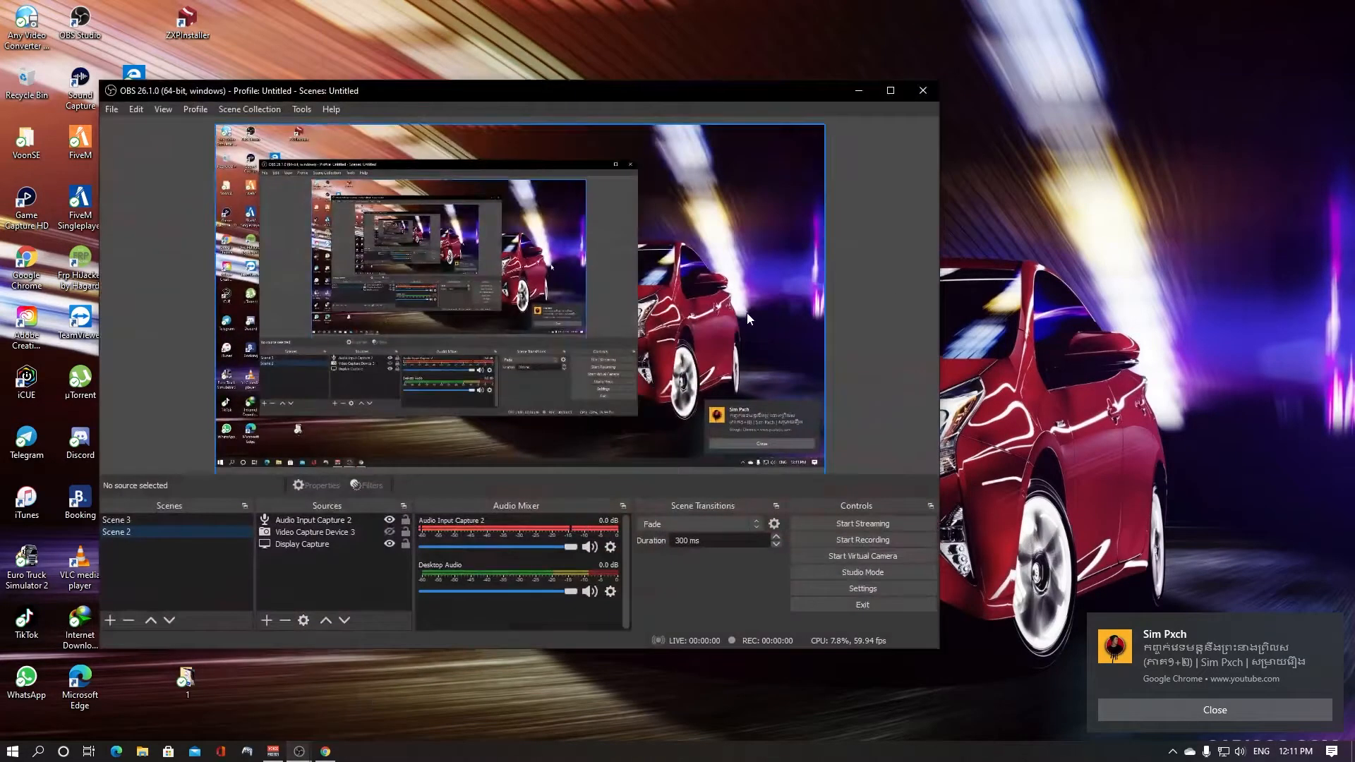
drag(607, 94, 796, 92)
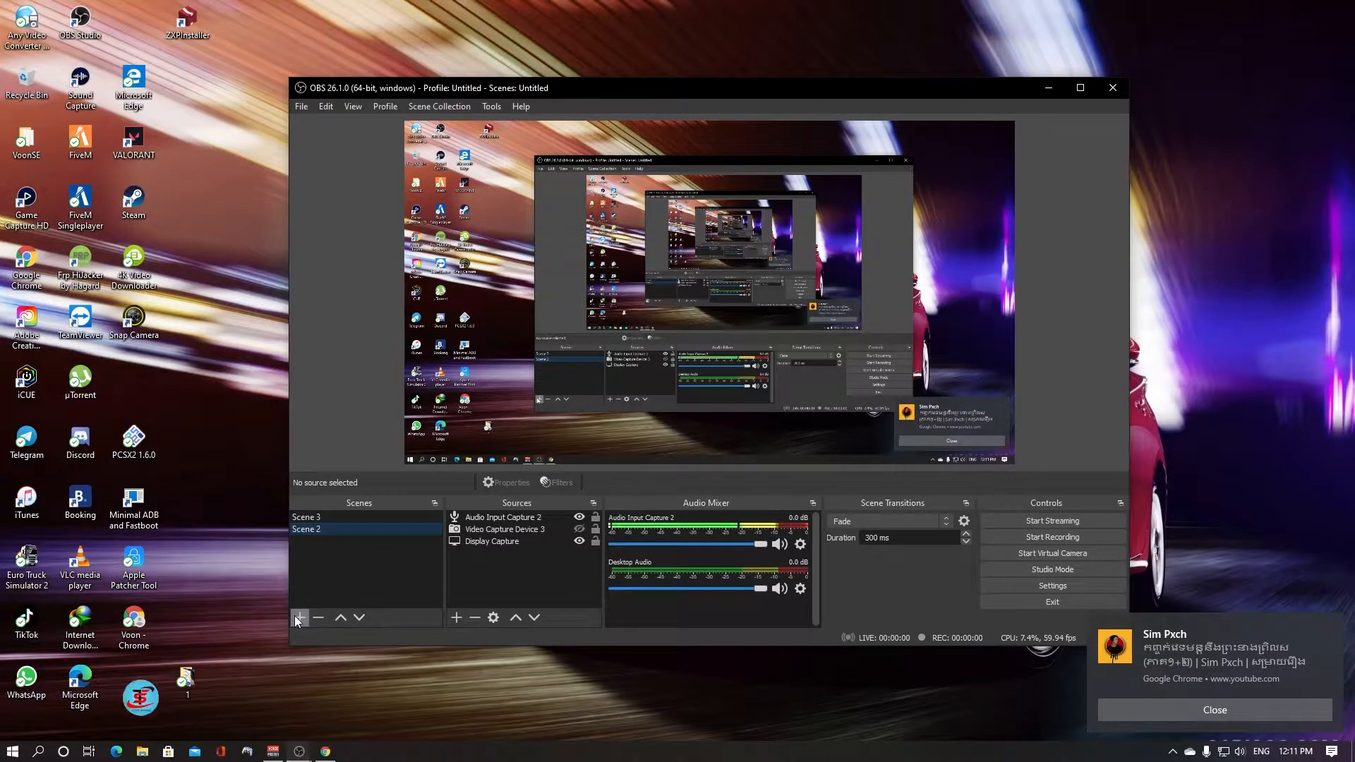
click(1022, 583)
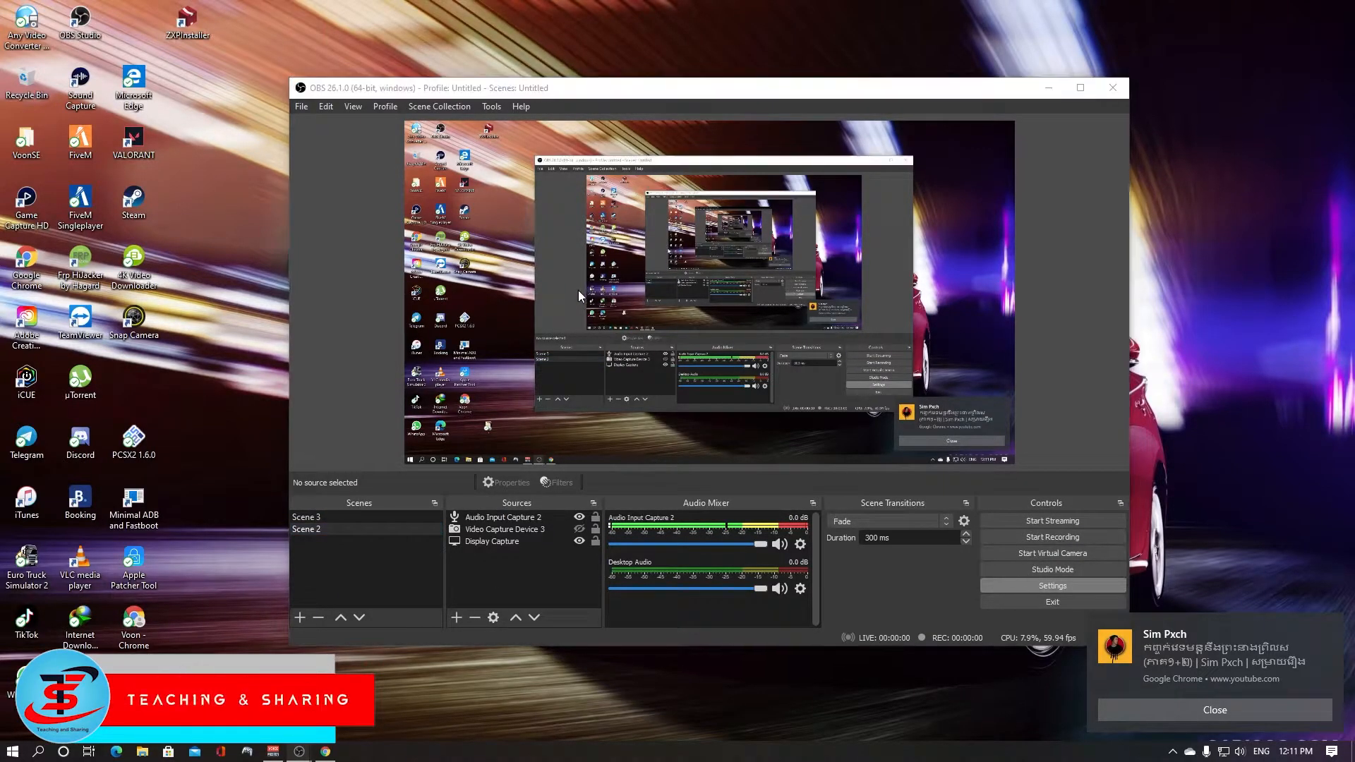
click(434, 211)
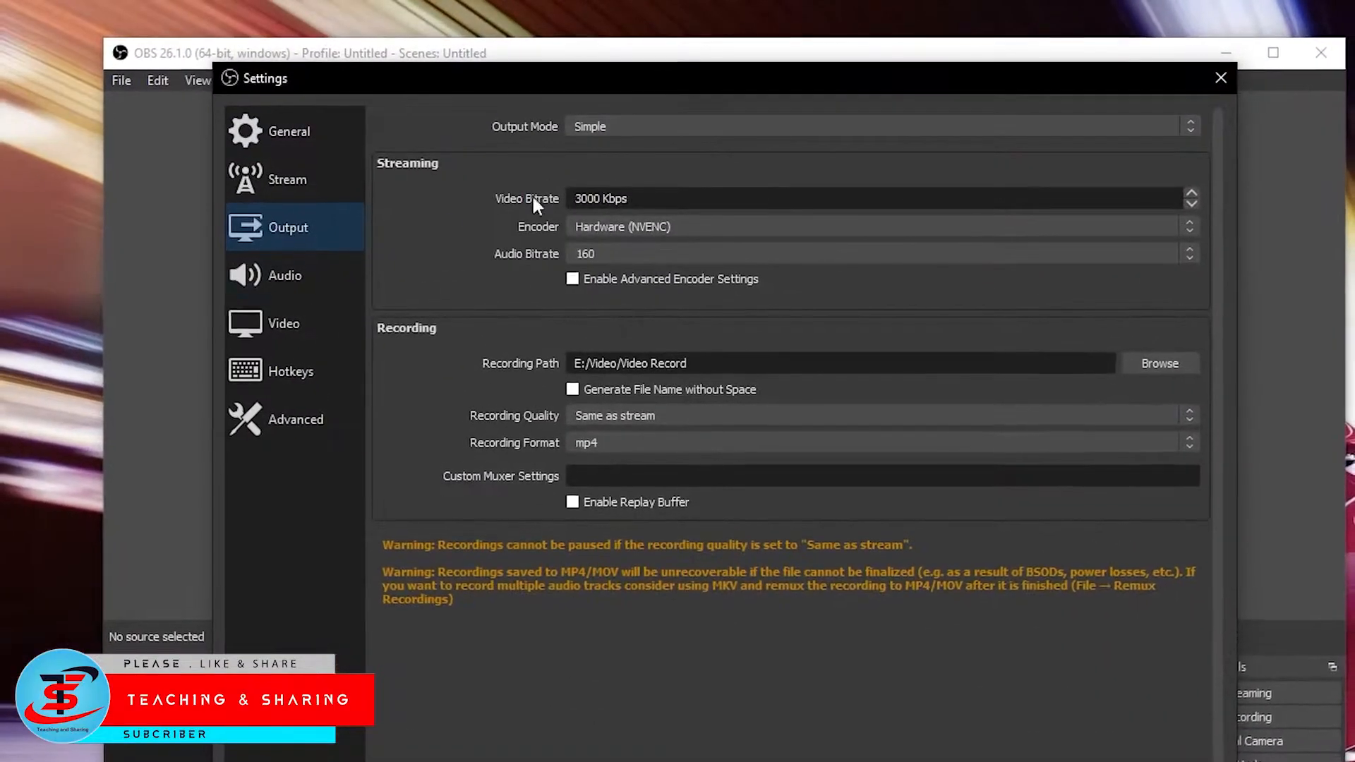
click(438, 175)
Step: Set the streaming service to Facebook Live after trying the Custom option
click(635, 142)
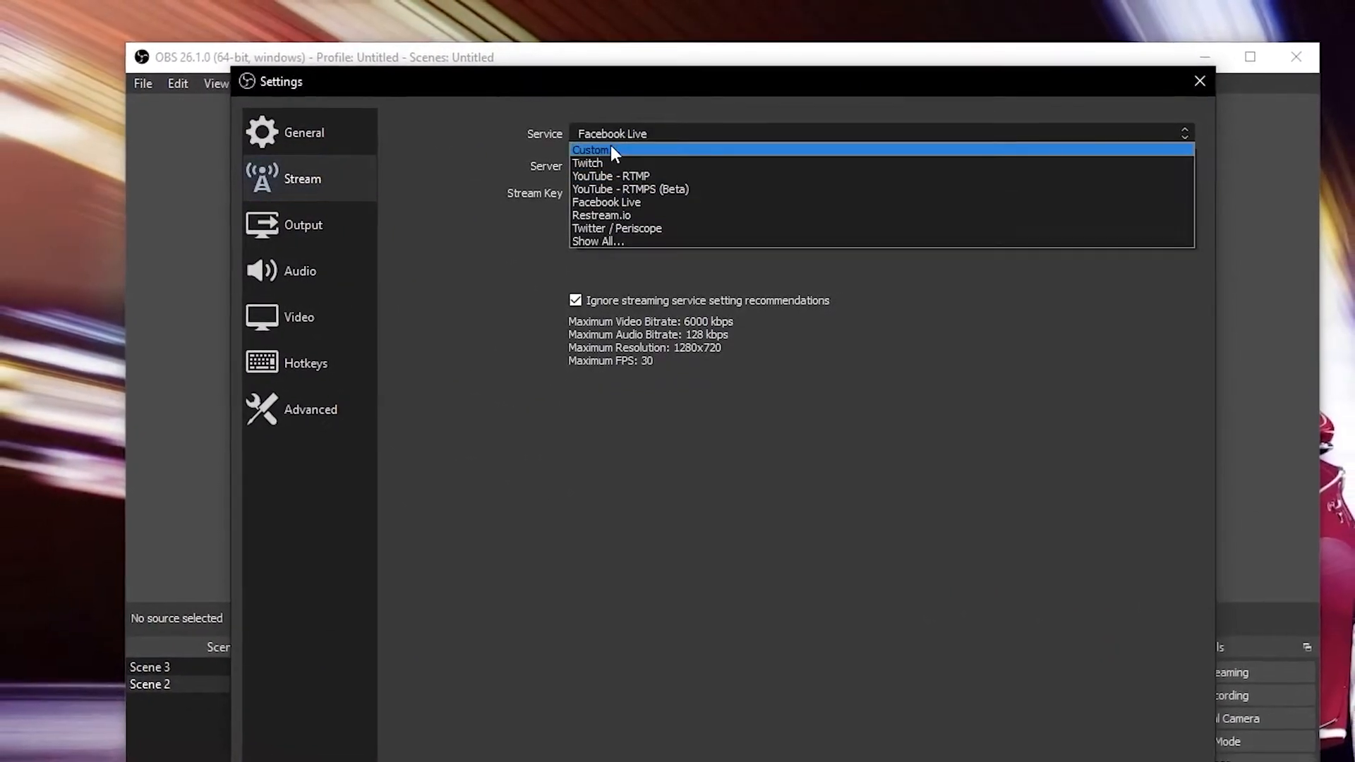
click(611, 148)
click(628, 134)
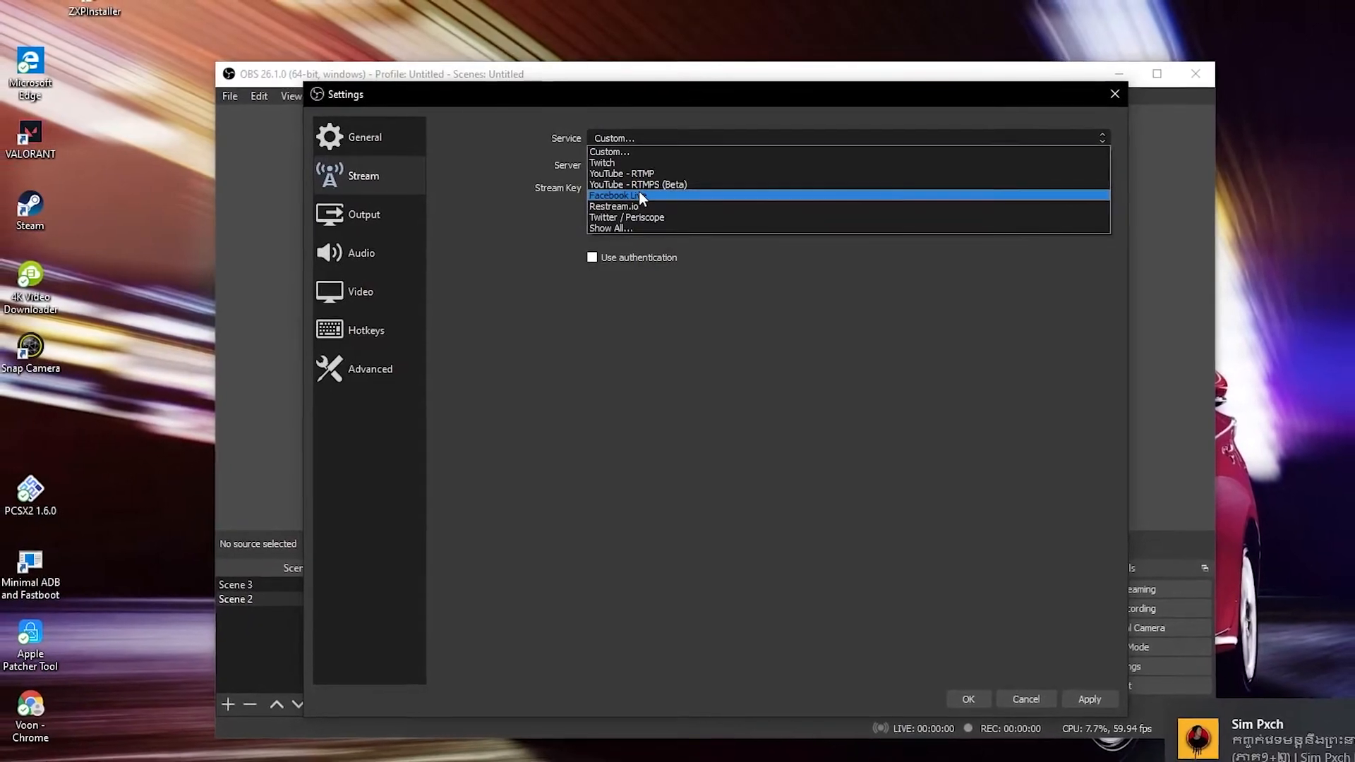
click(638, 196)
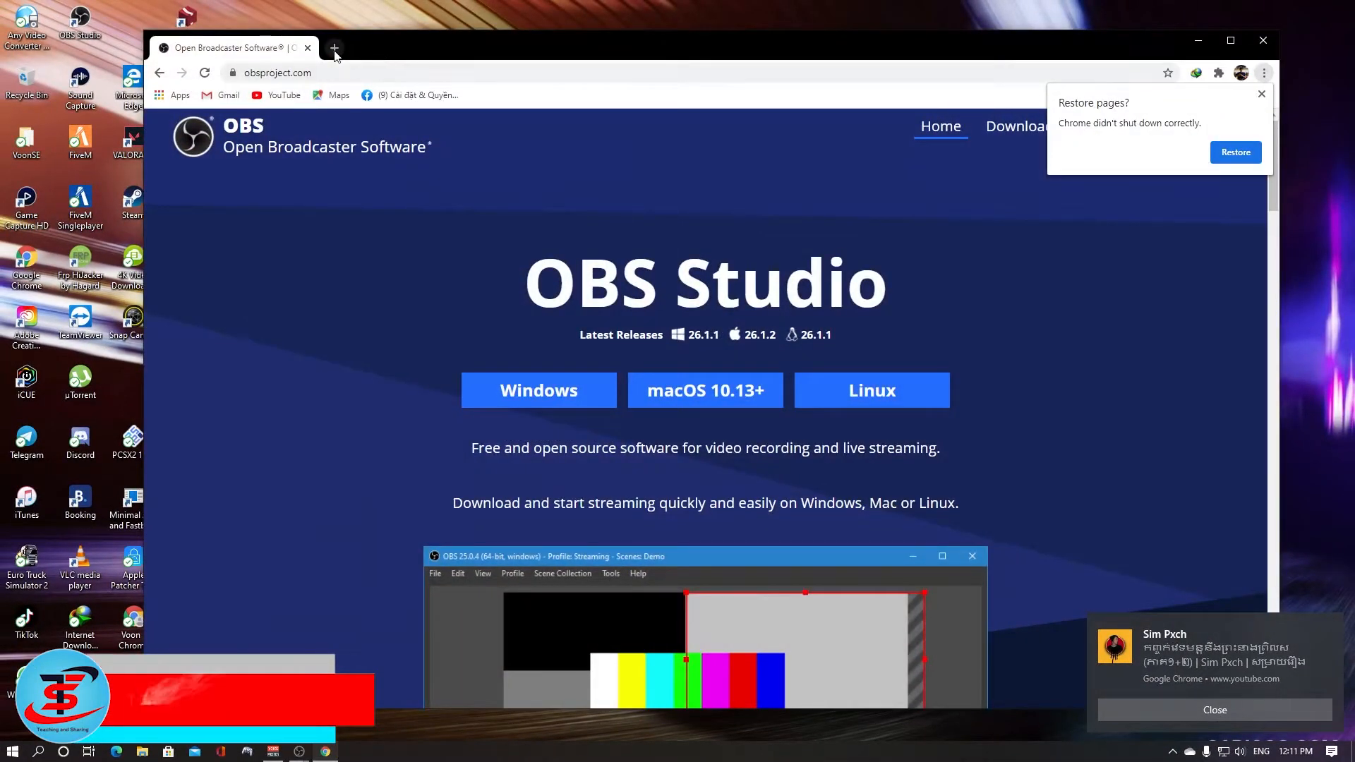
Step: Switch to Chrome, open Facebook in a new tab and start creating a live video
click(334, 48)
text(facebook)
key(Return)
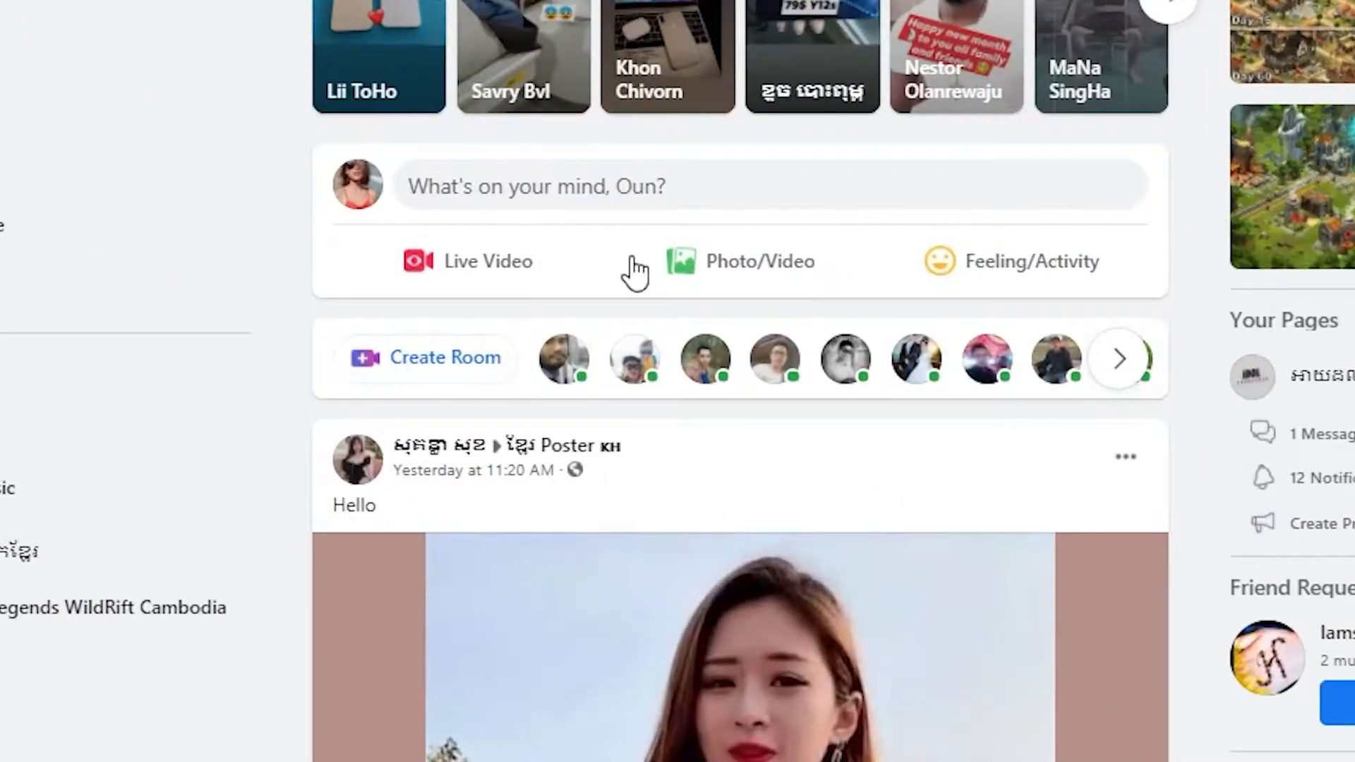
click(471, 278)
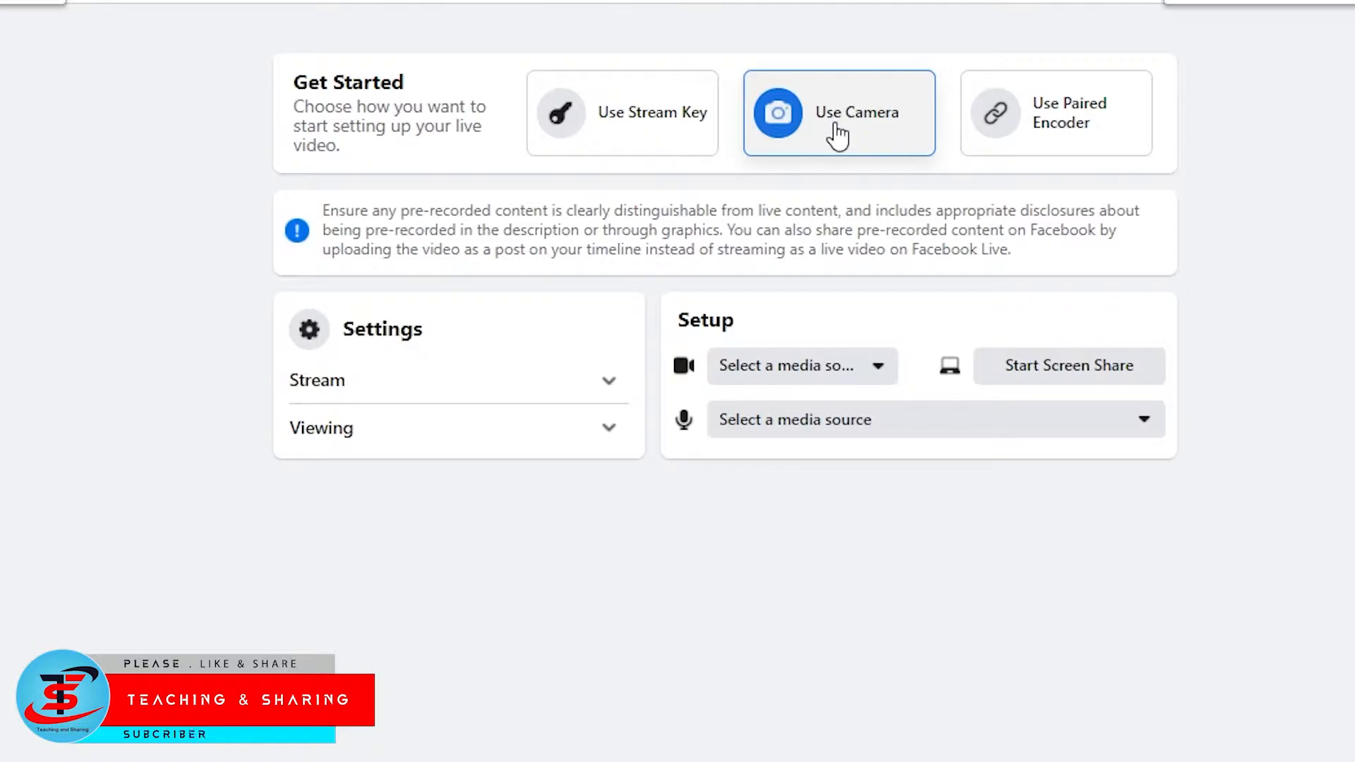
Step: Copy the stream key from Facebook's stream key setup, paste it into the Stream Key field of the OBS settings and save
click(644, 131)
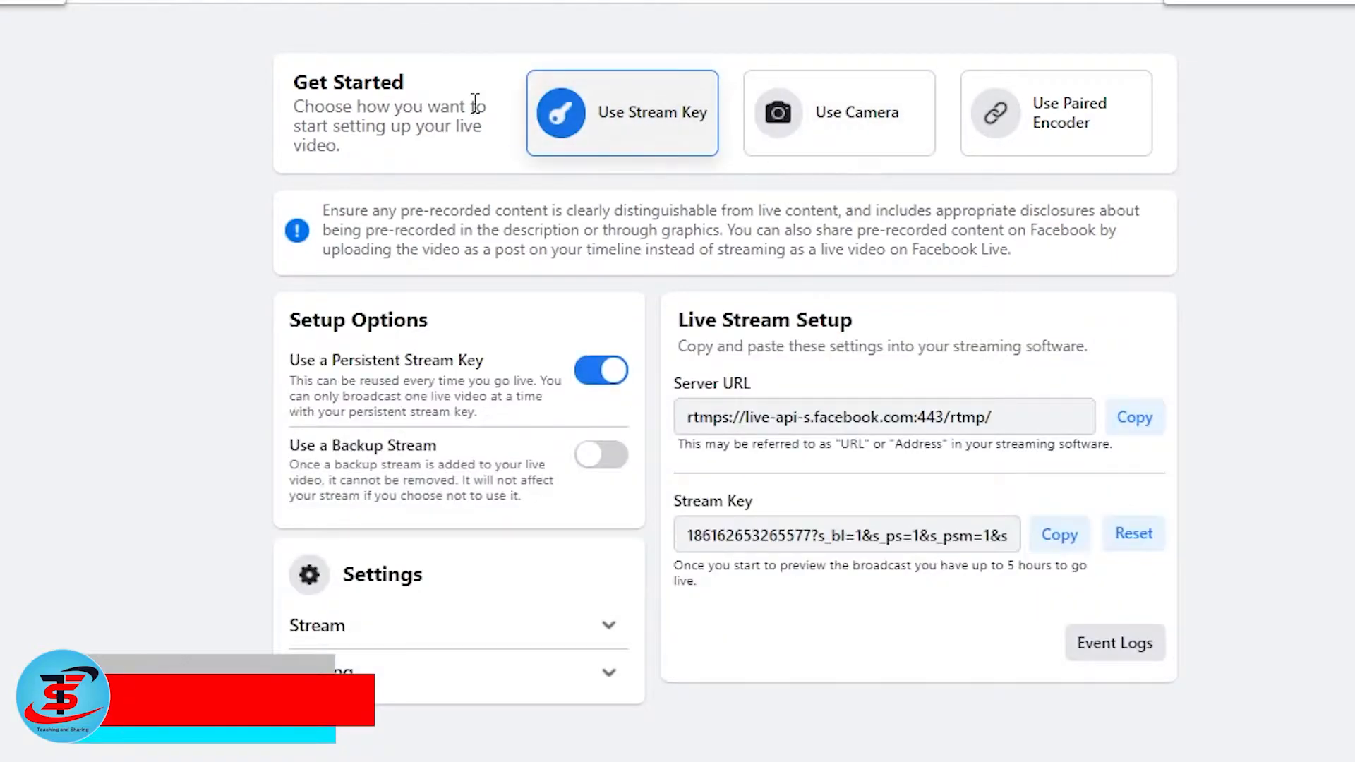
click(1066, 538)
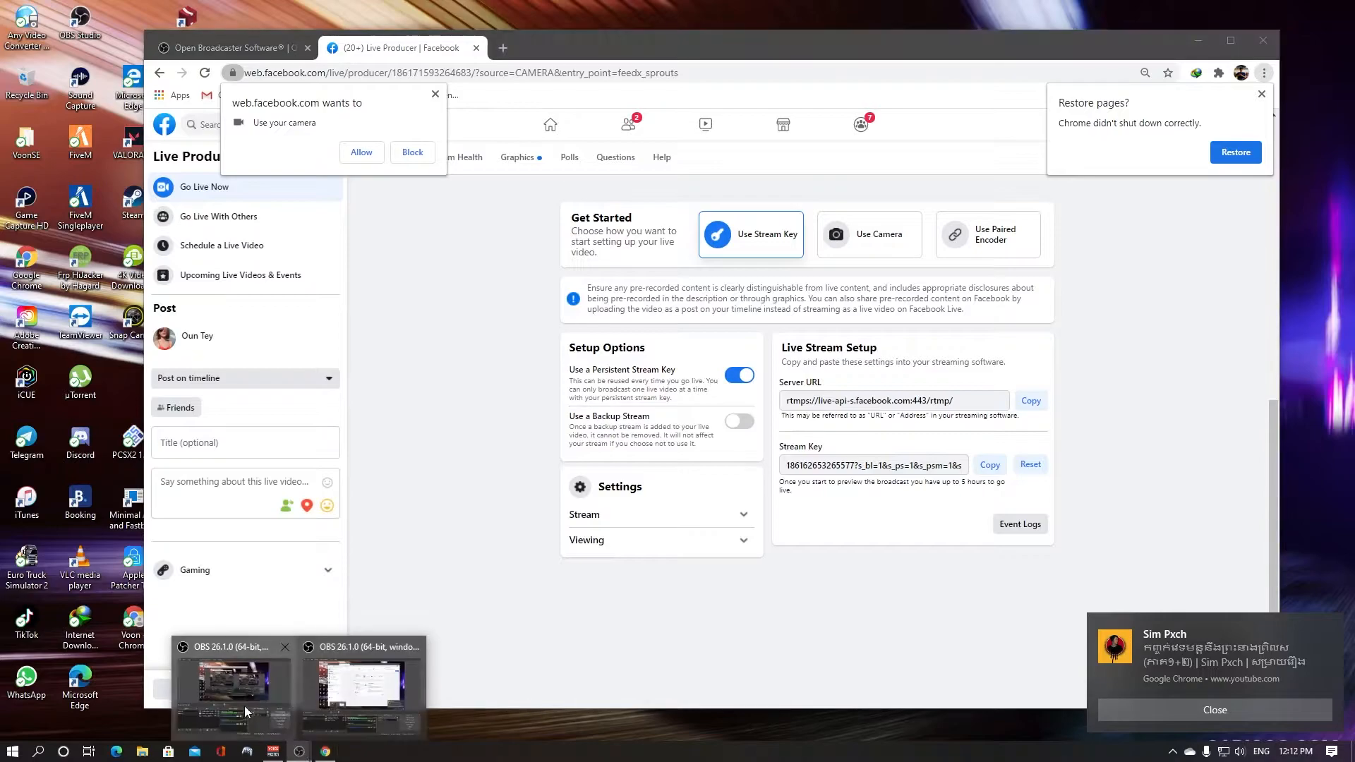
click(299, 751)
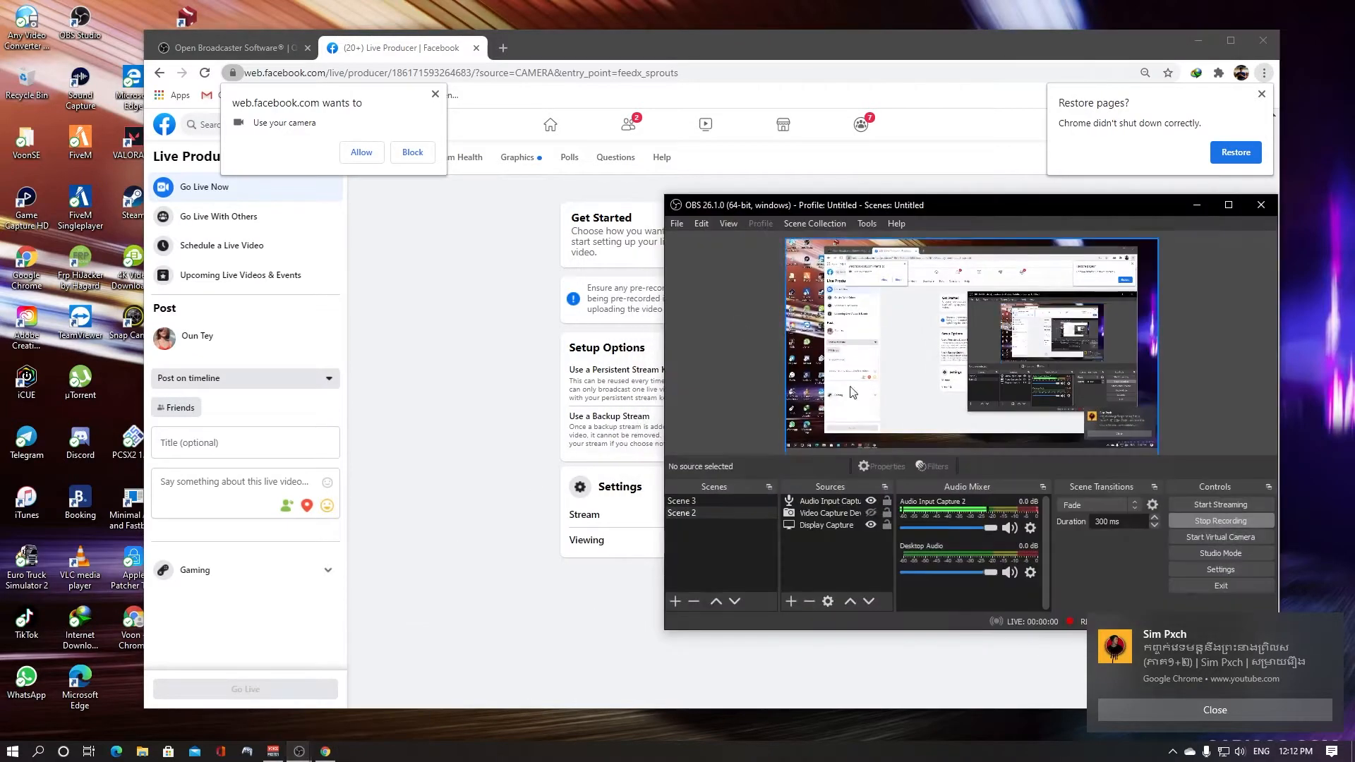
click(1197, 206)
mouse_move(301, 752)
click(353, 693)
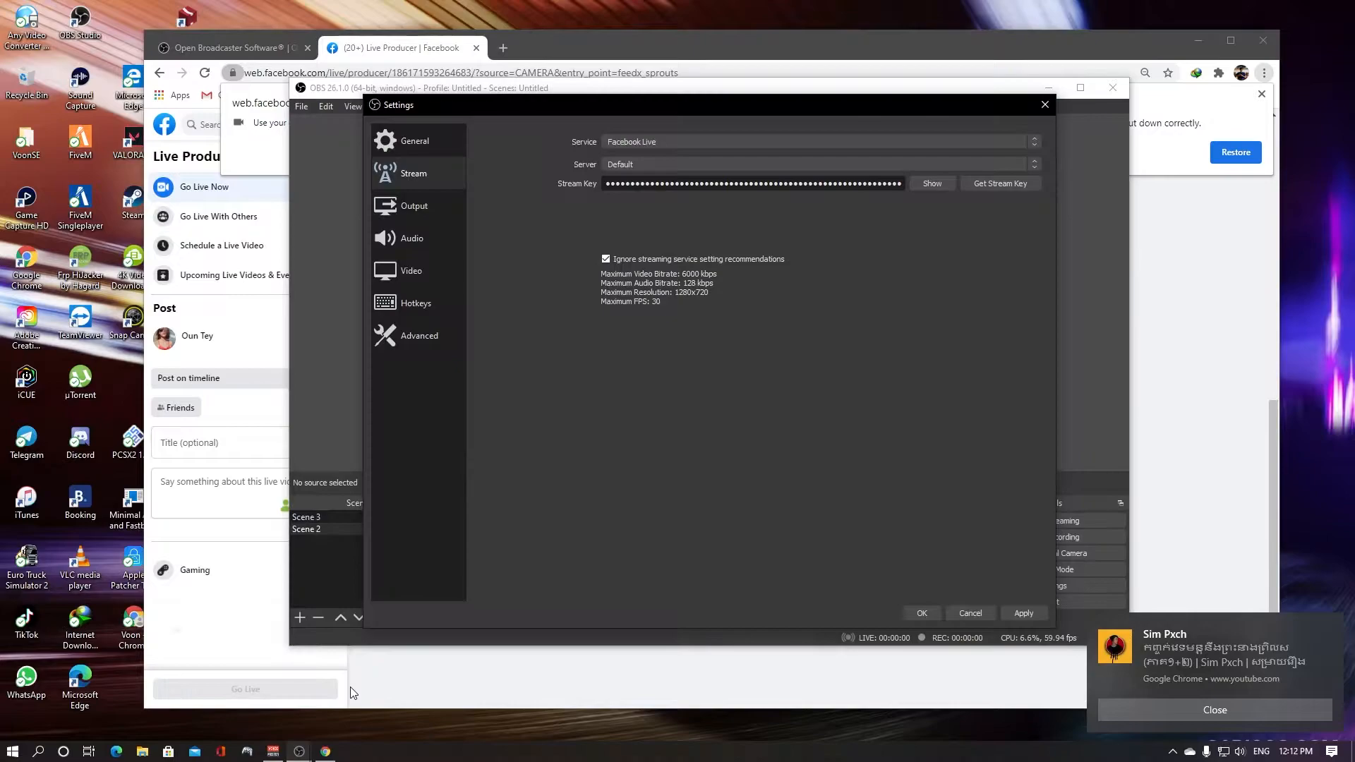
double_click(826, 183)
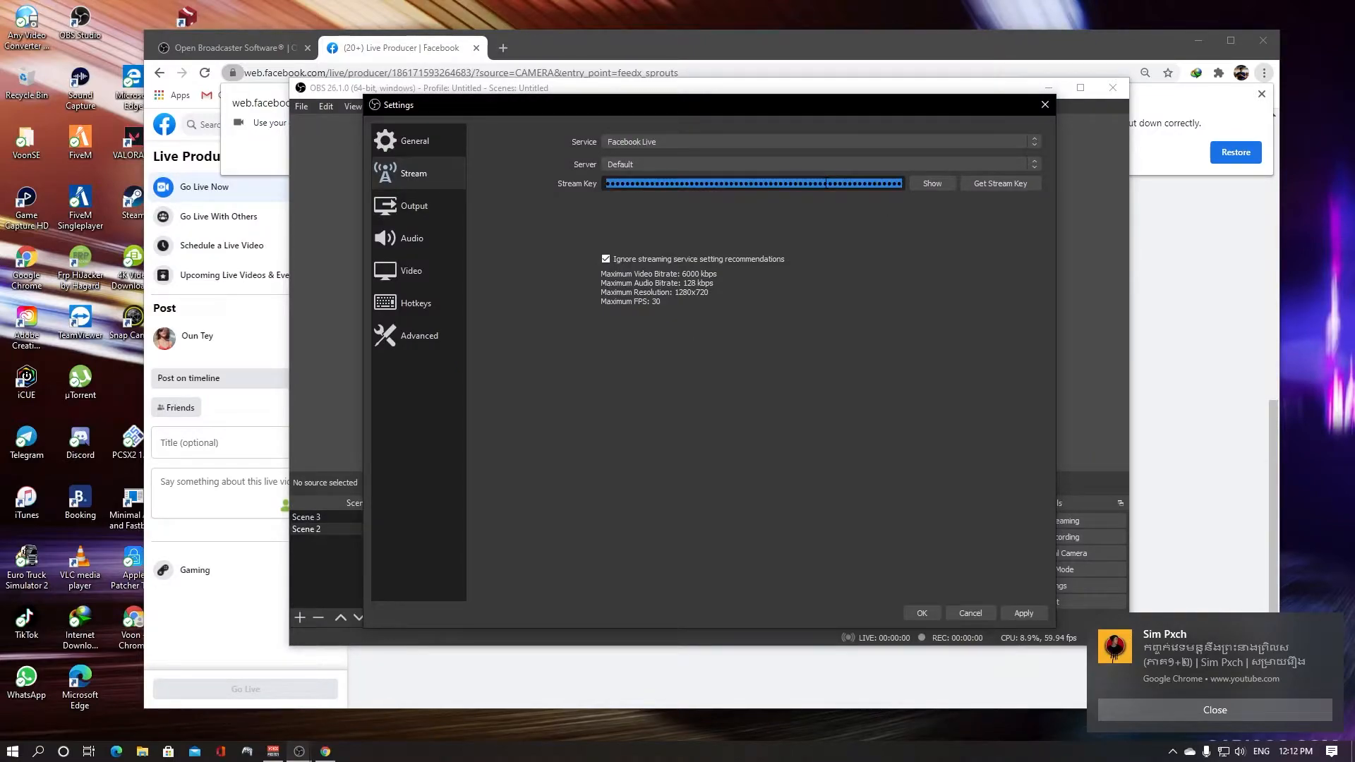
key(ctrl+v)
click(920, 613)
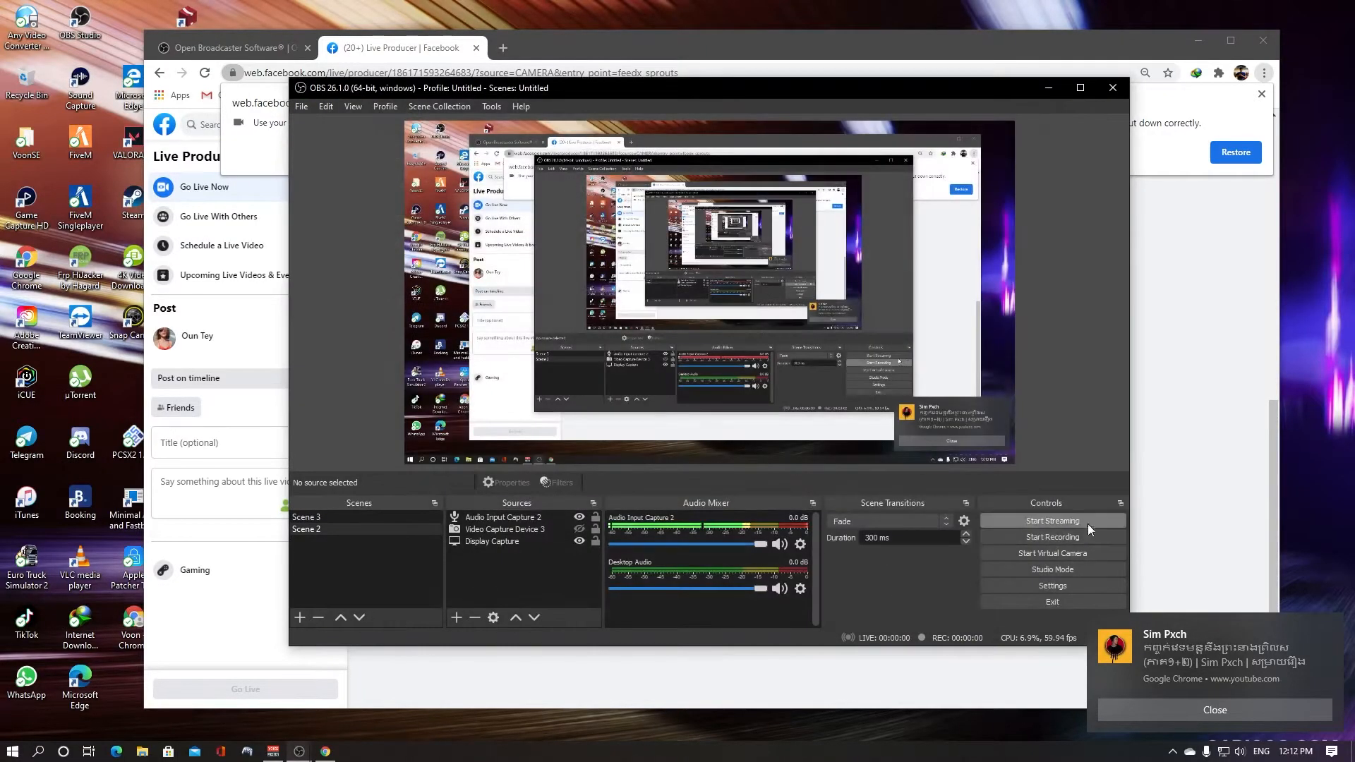
click(1206, 416)
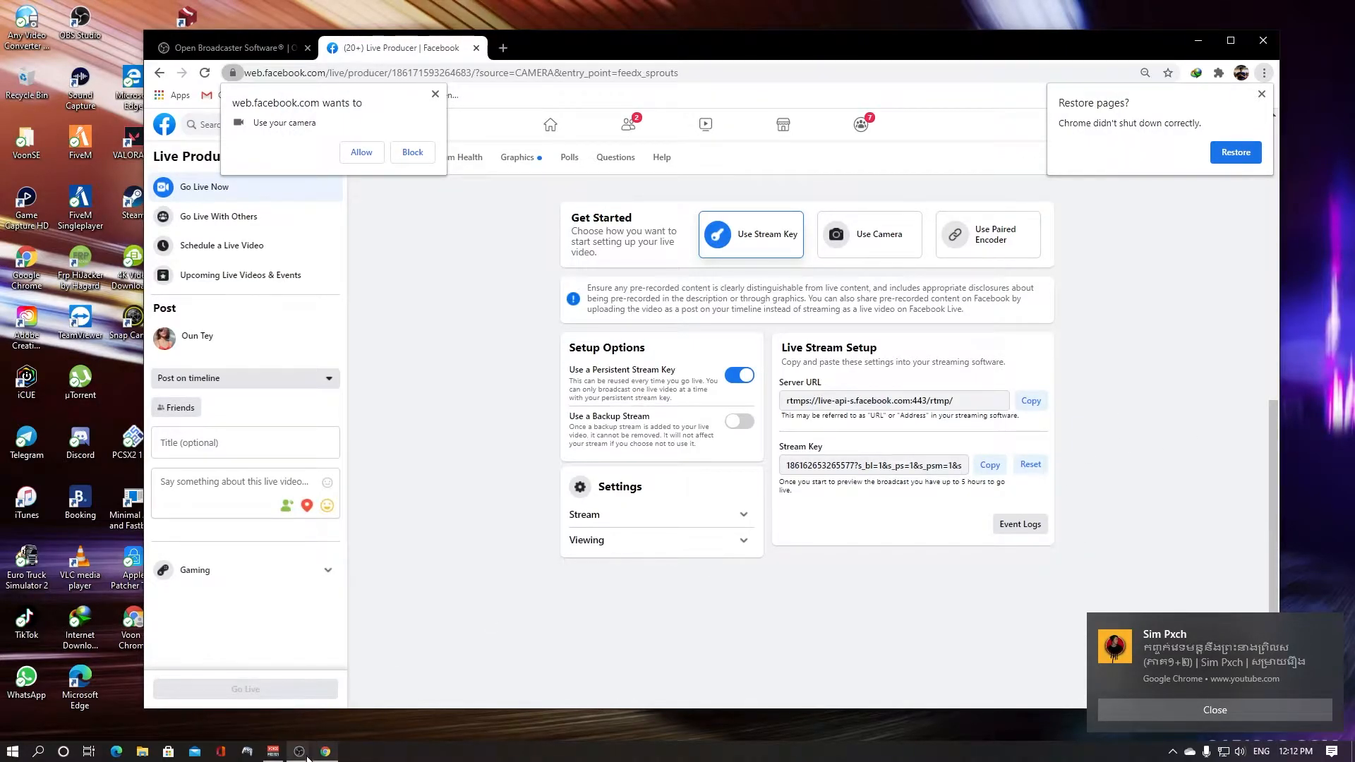
mouse_move(299, 751)
click(344, 696)
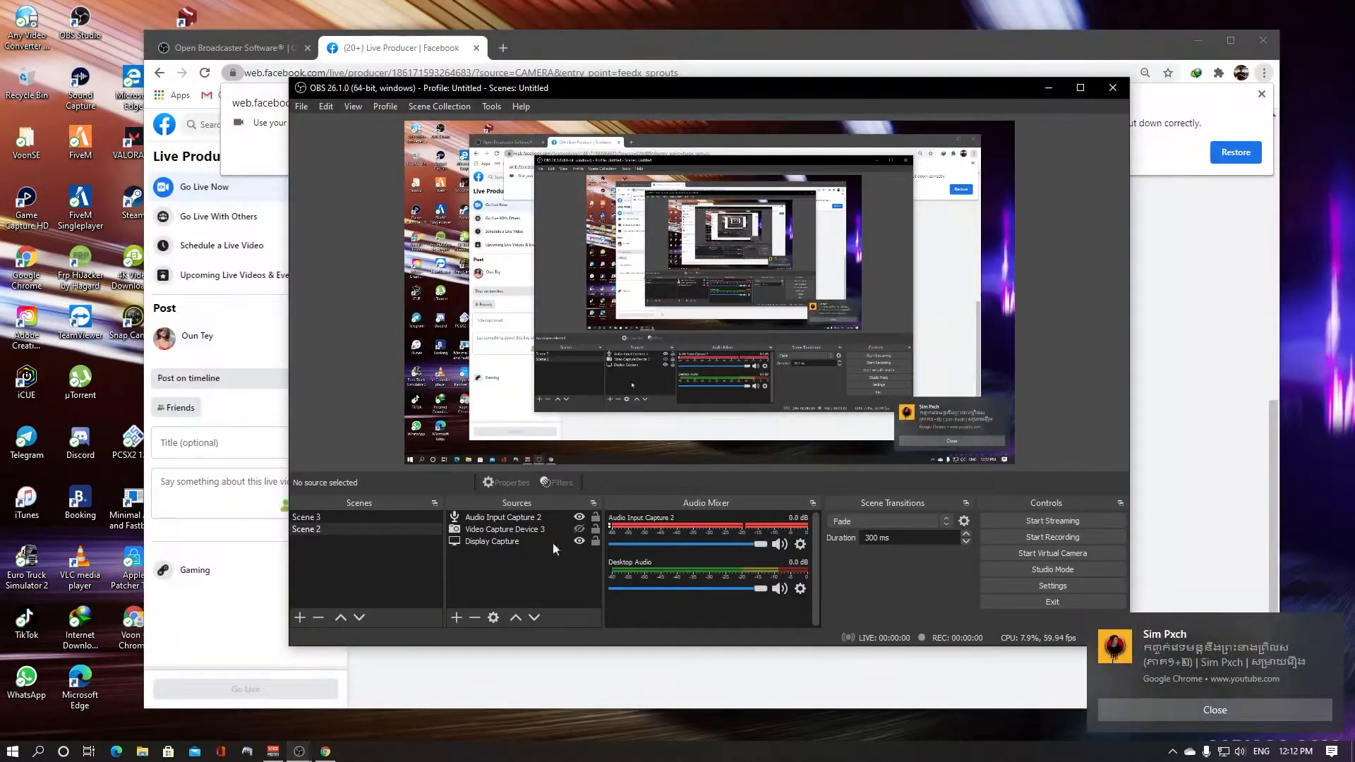
Step: Minimize the browser and add a new scene in OBS, keeping the suggested name
click(1199, 40)
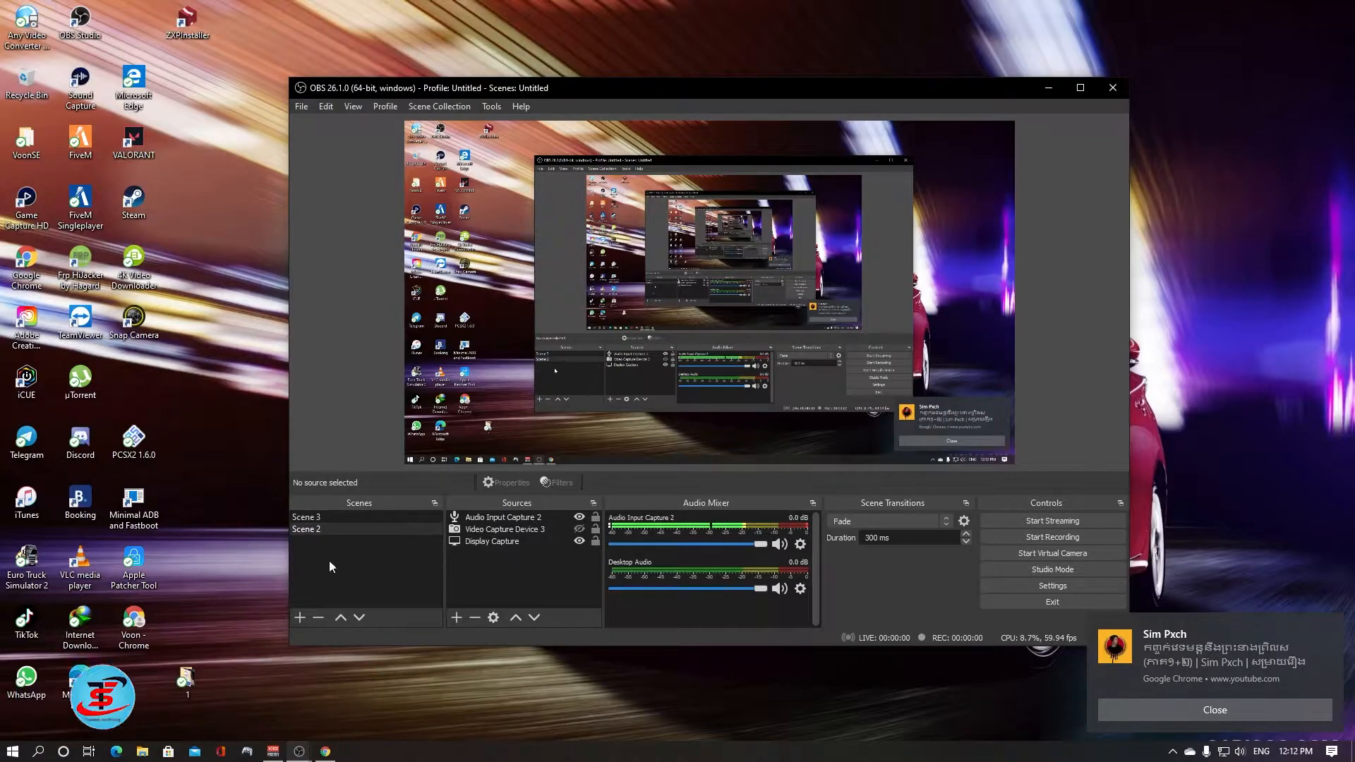
click(299, 617)
click(677, 397)
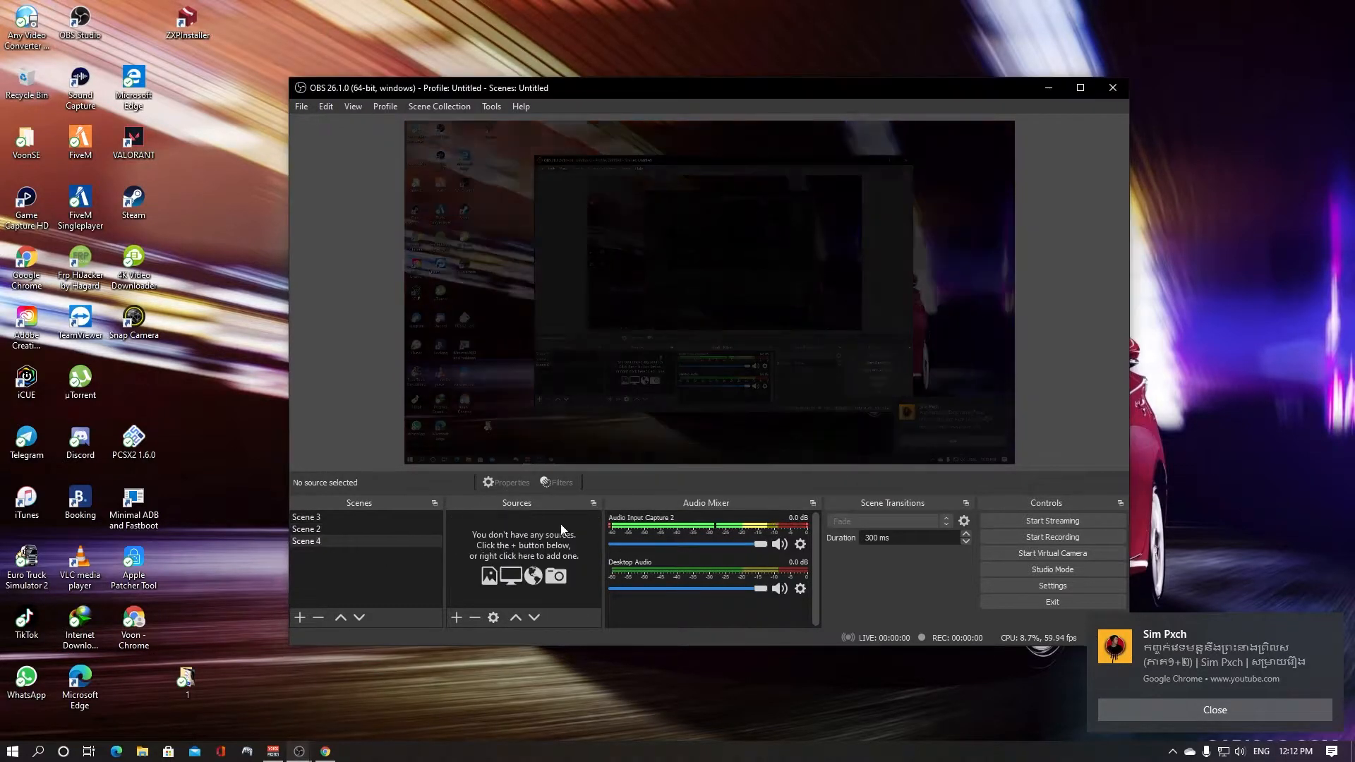
Step: Add a new Media Source to the new scene and dismiss its properties without choosing a file
click(457, 618)
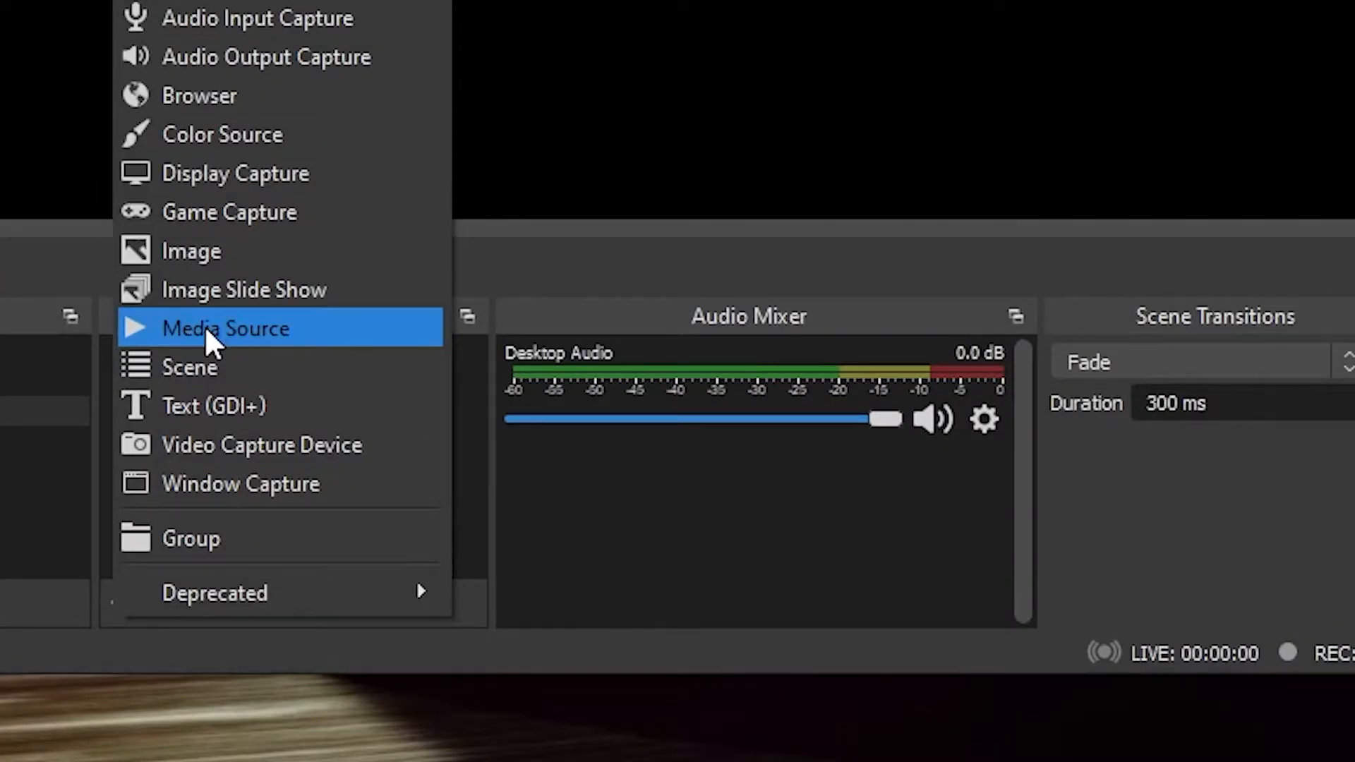
click(286, 328)
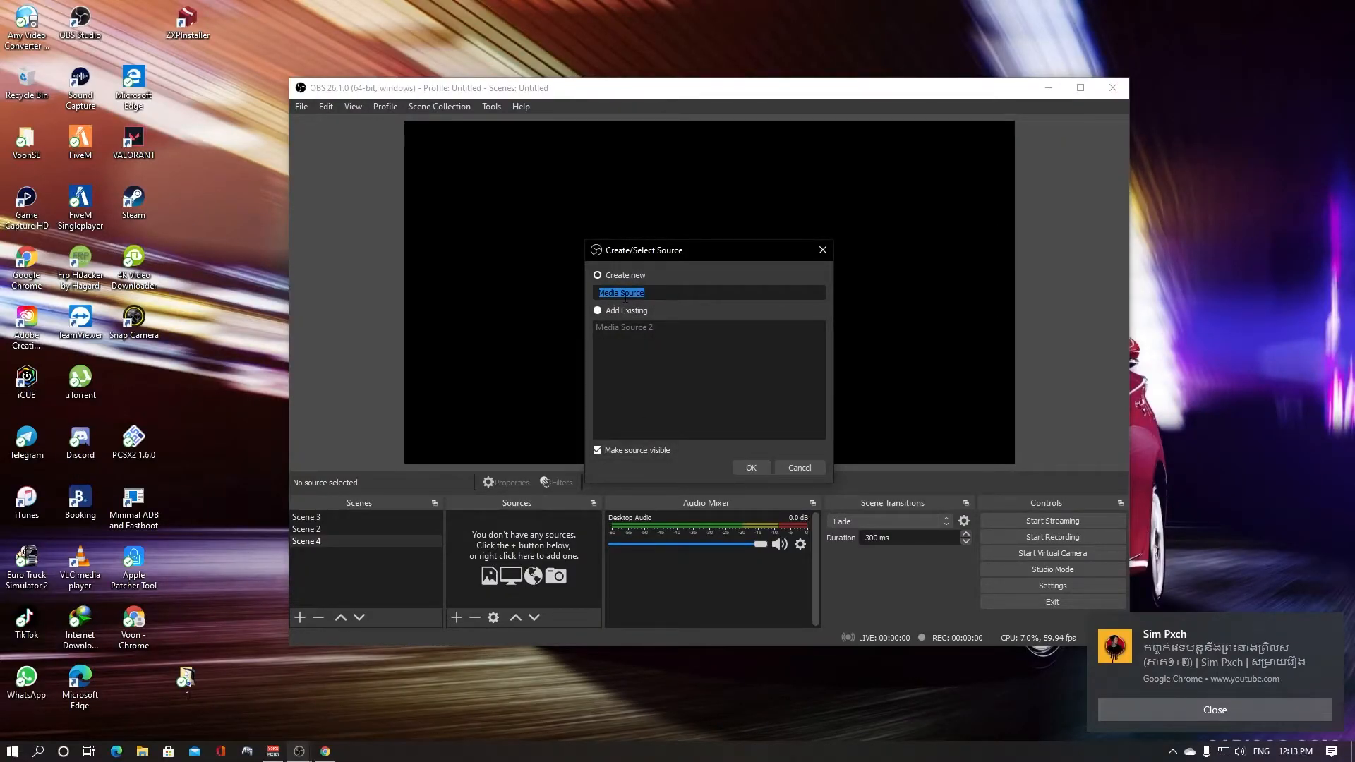
click(750, 468)
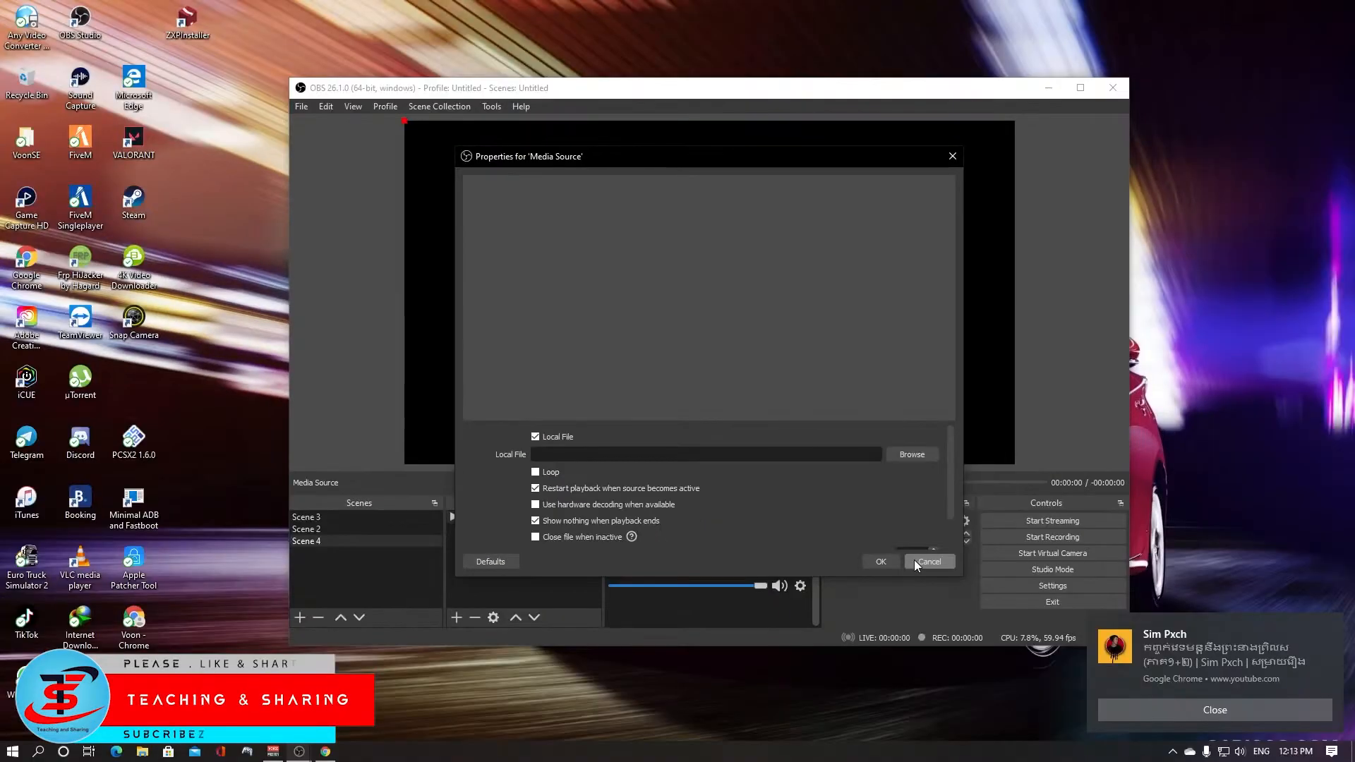
click(914, 561)
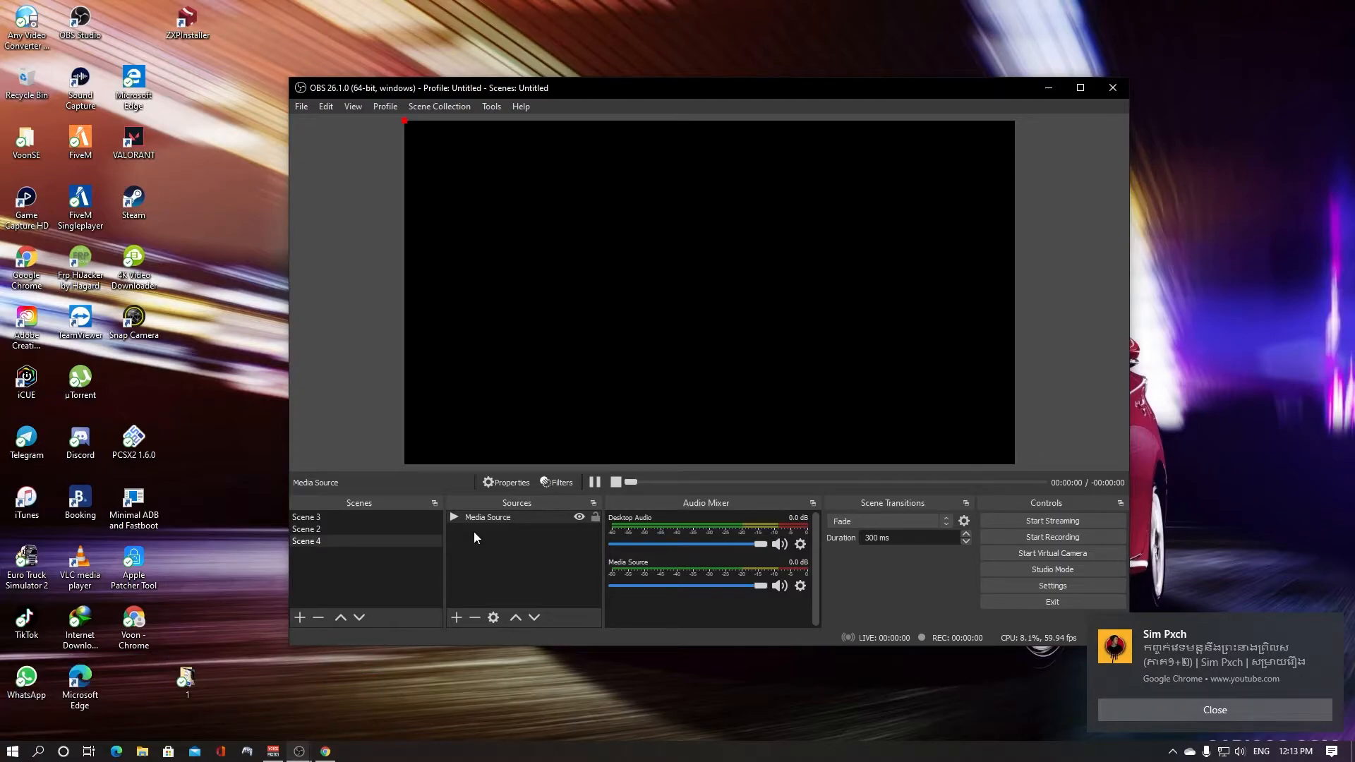
Step: Open the video settings and review the available common FPS values
click(1035, 583)
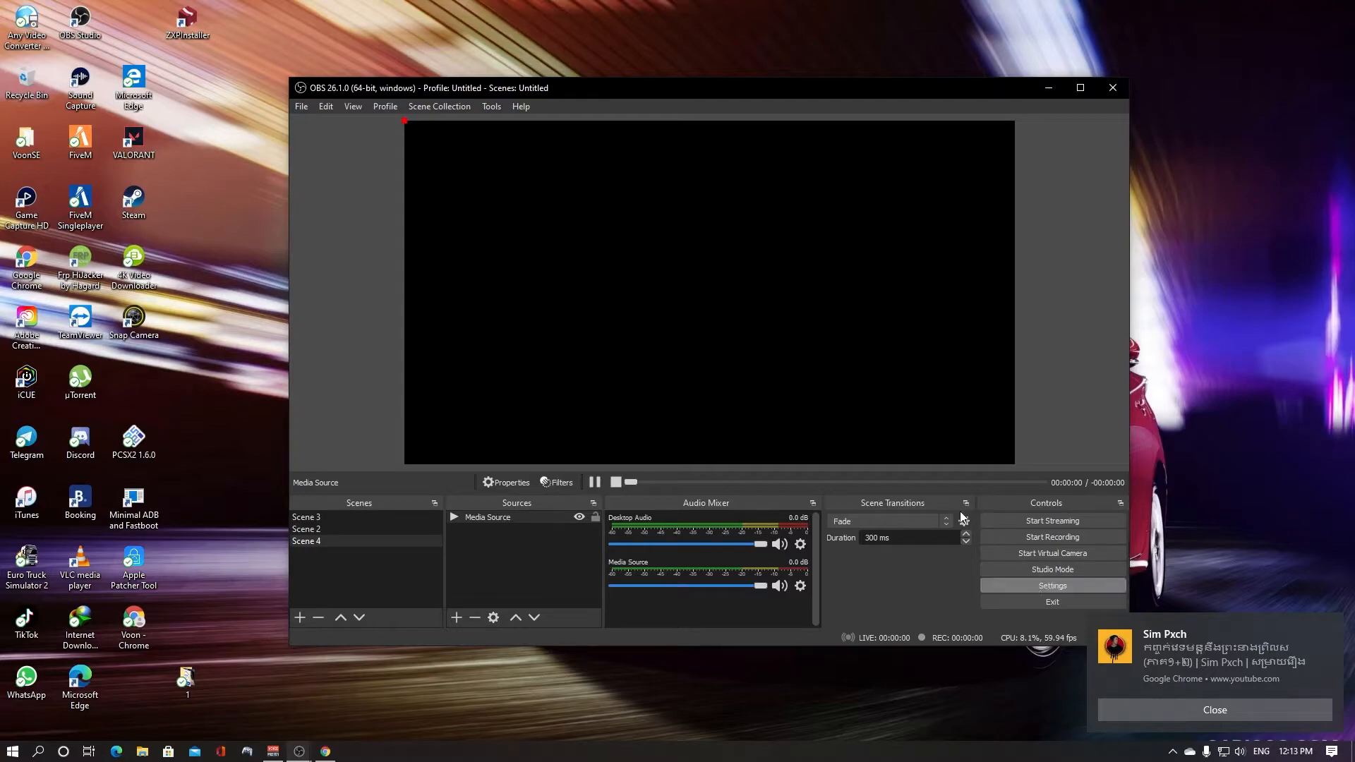
click(429, 280)
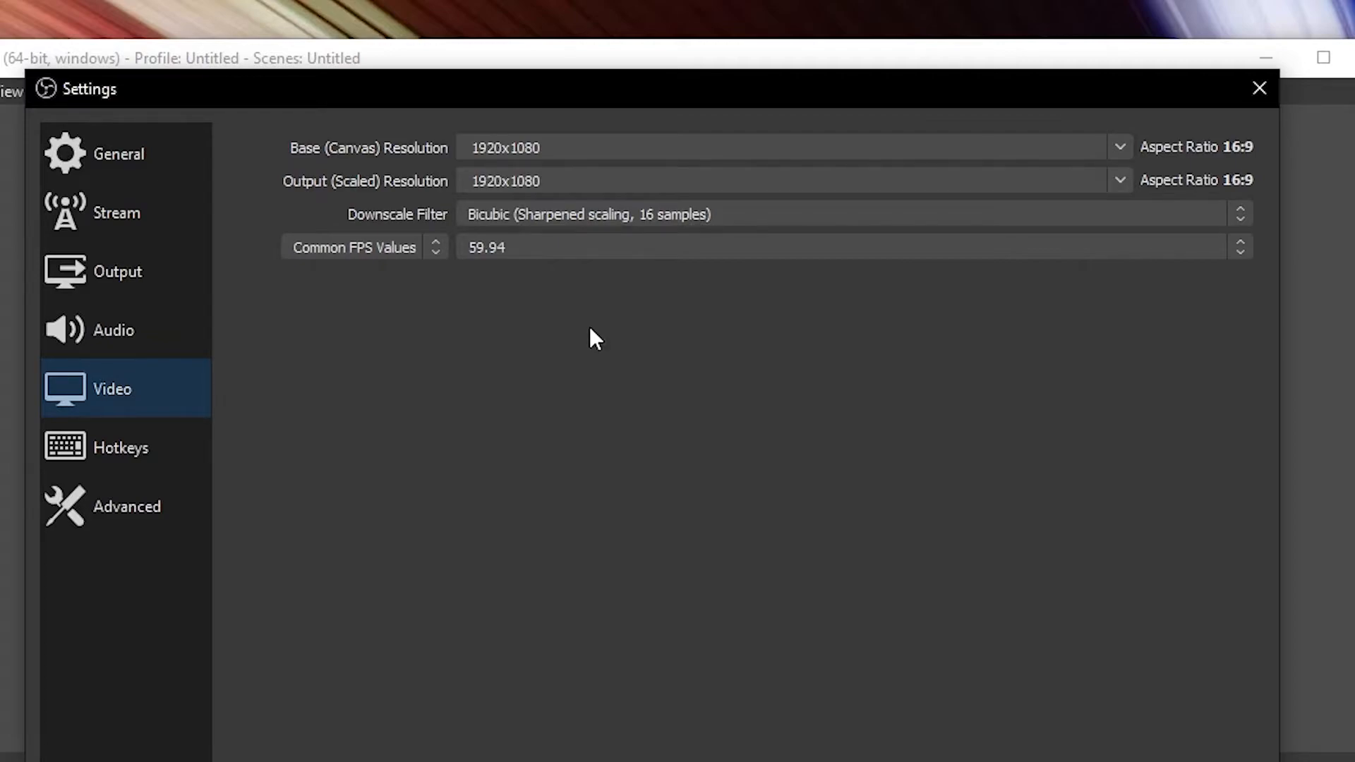
click(476, 255)
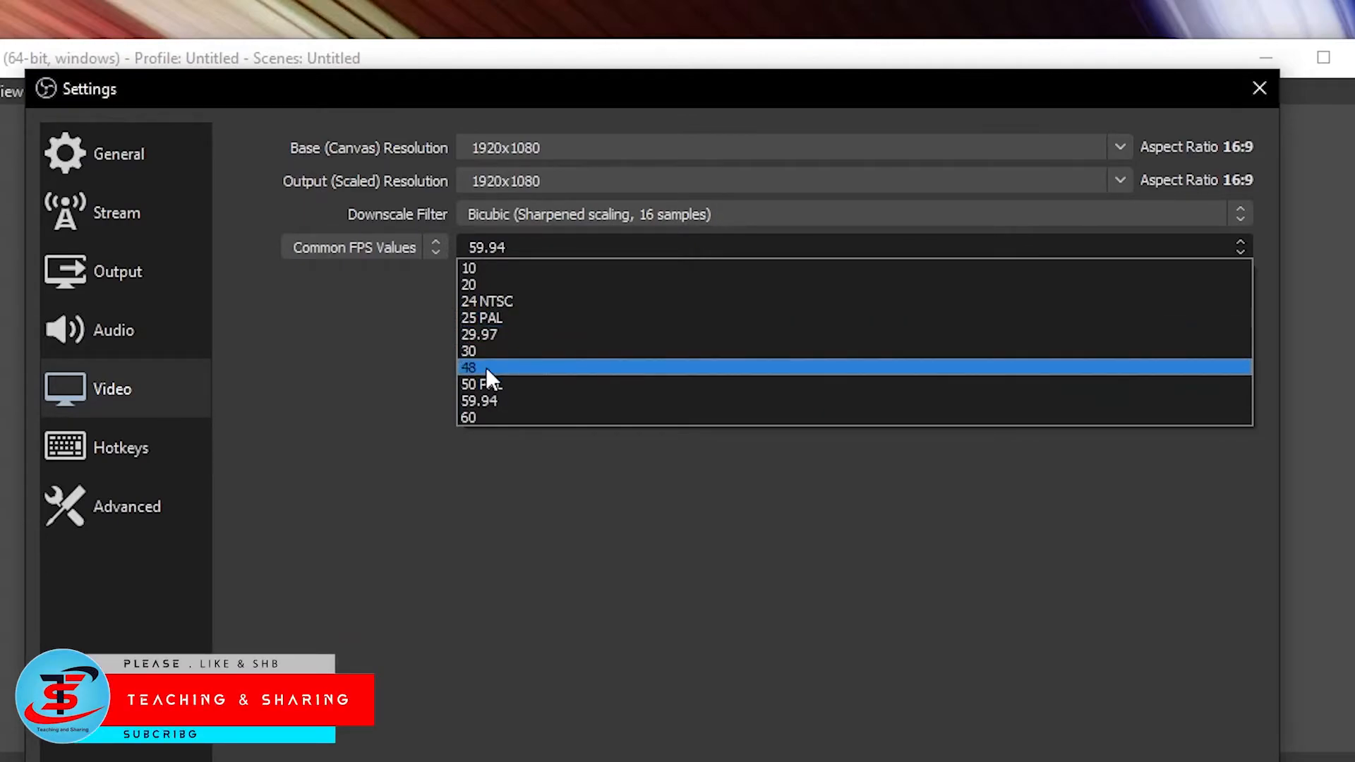
click(362, 406)
Step: Set the output (scaled) resolution to 1280x720
click(1120, 181)
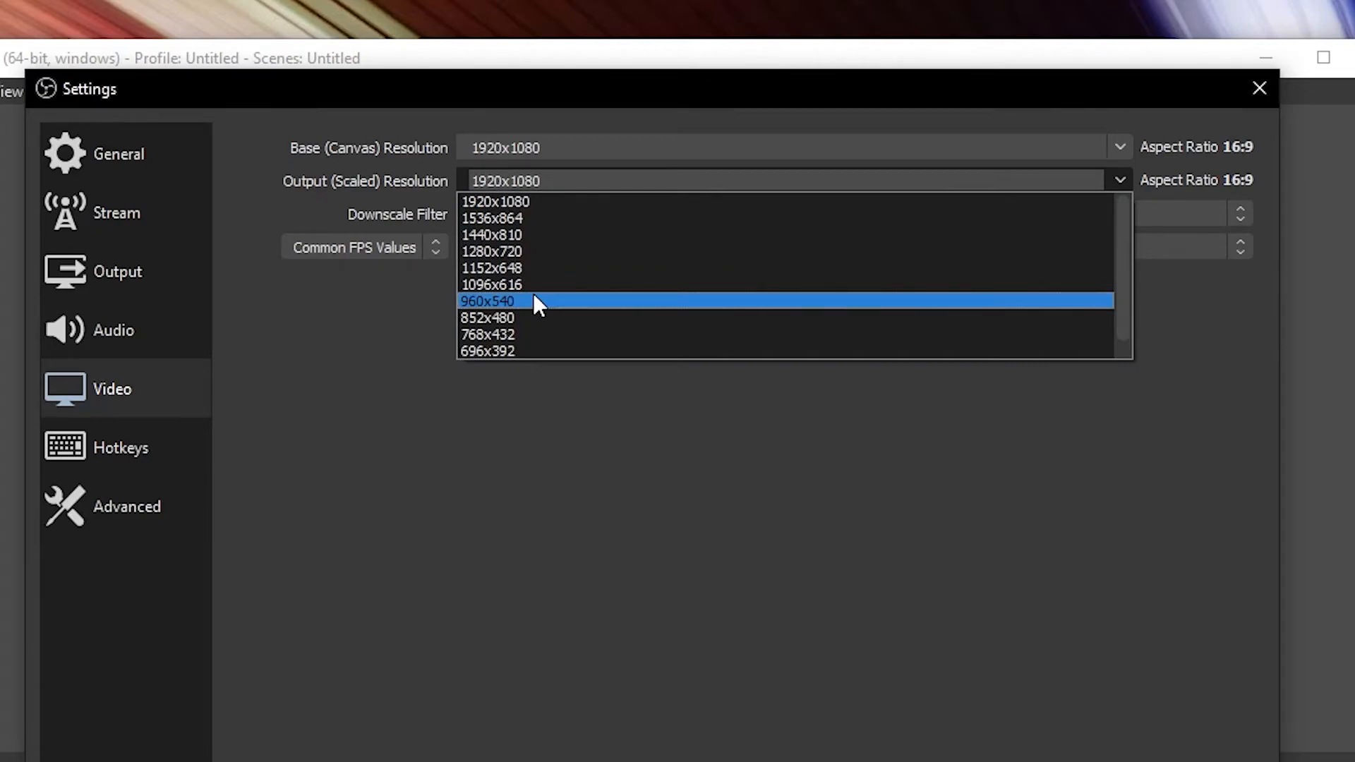
click(528, 251)
drag(510, 181, 640, 192)
mouse_move(505, 181)
mouse_down()
mouse_move(471, 182)
mouse_move(510, 181)
mouse_up()
click(540, 181)
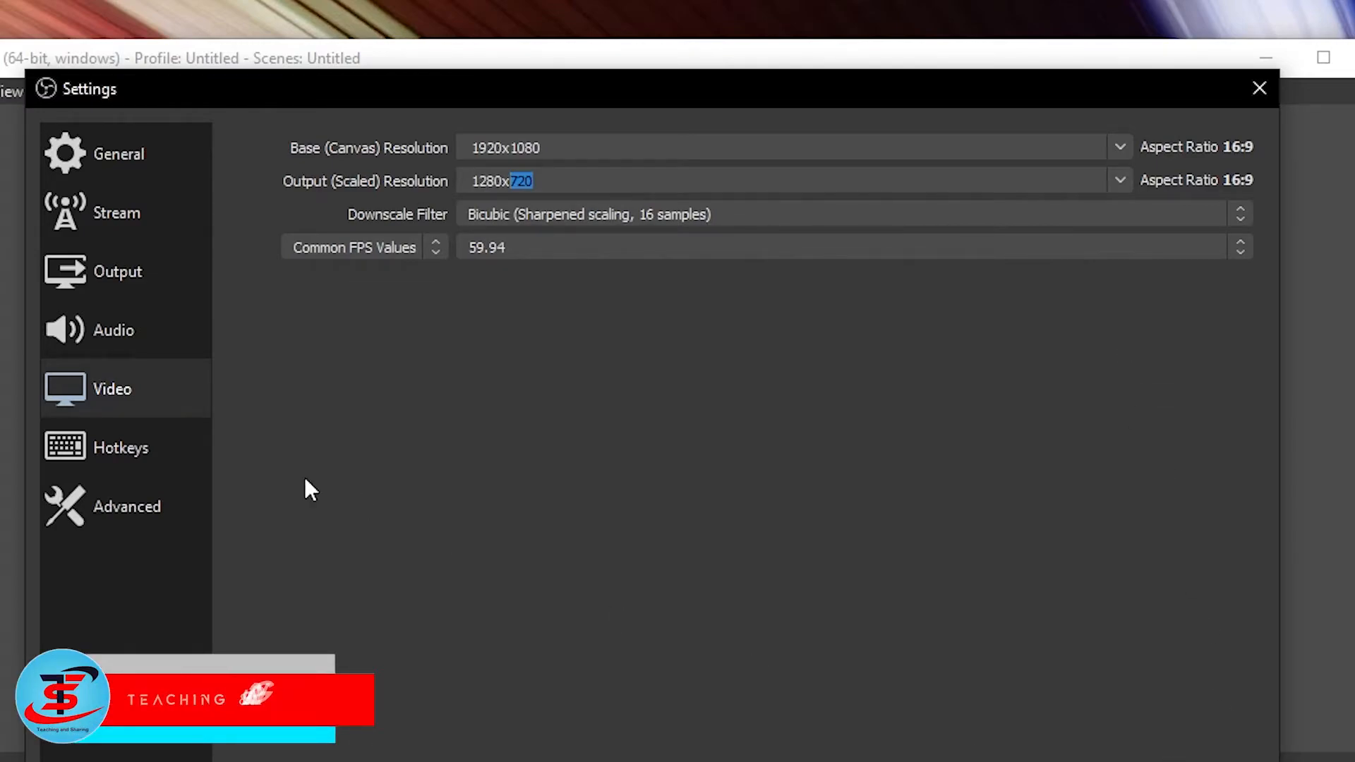
Step: Open the output settings and examine the available streaming encoders, choosing Hardware (NVENC)
click(143, 280)
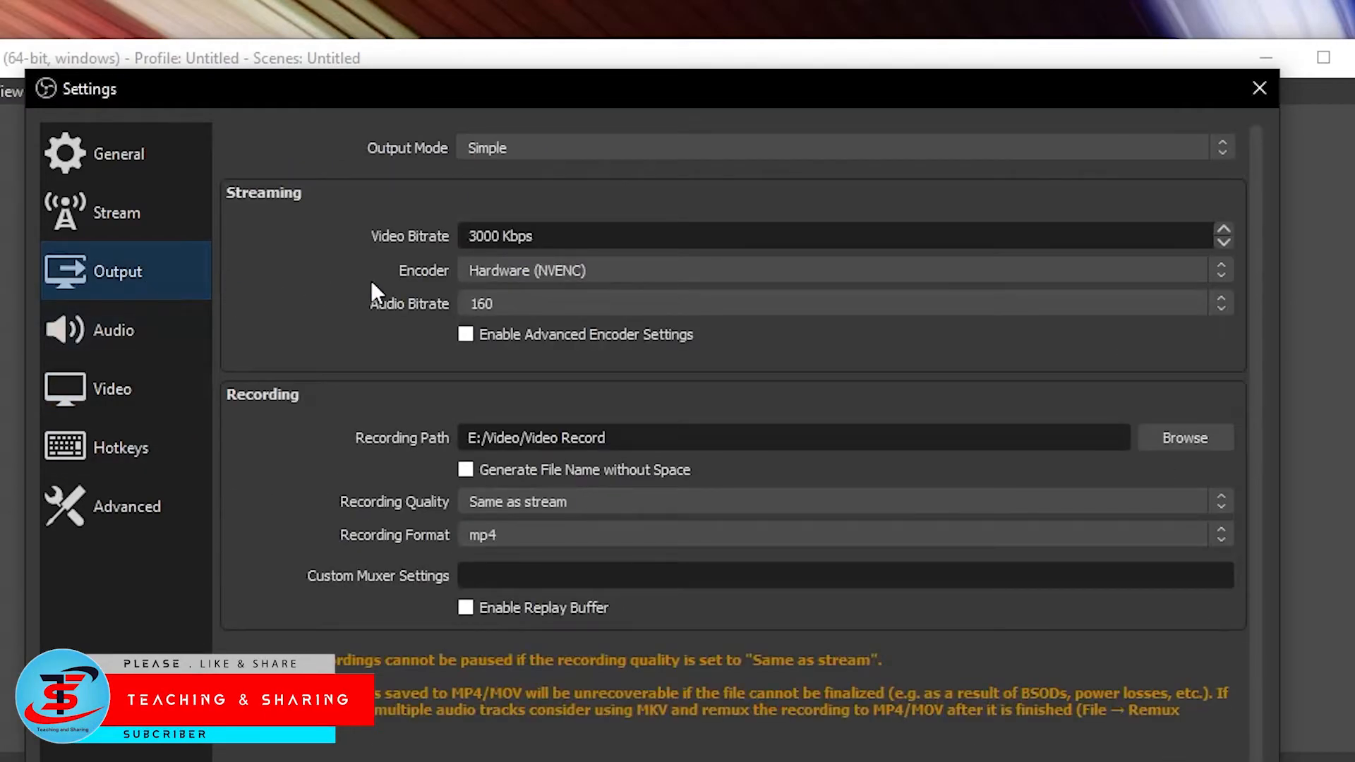
click(574, 271)
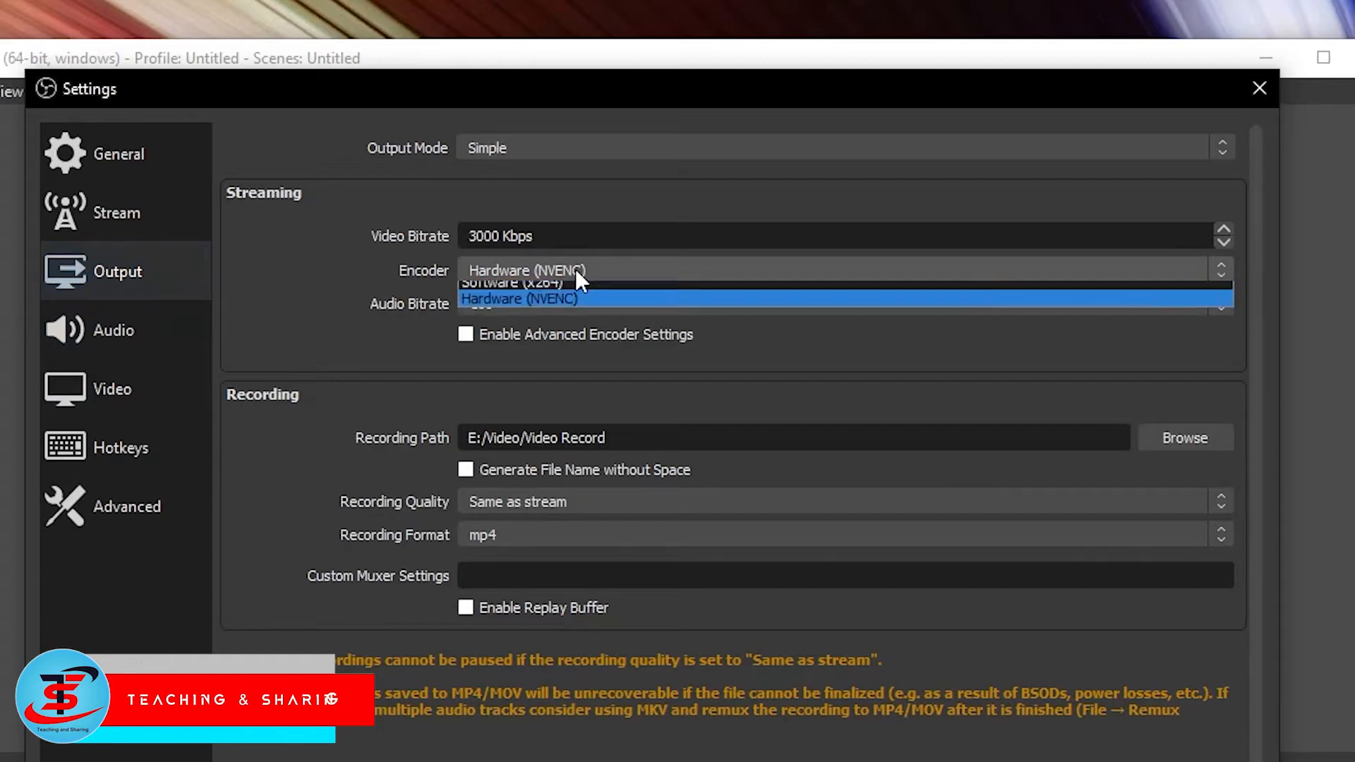
click(553, 308)
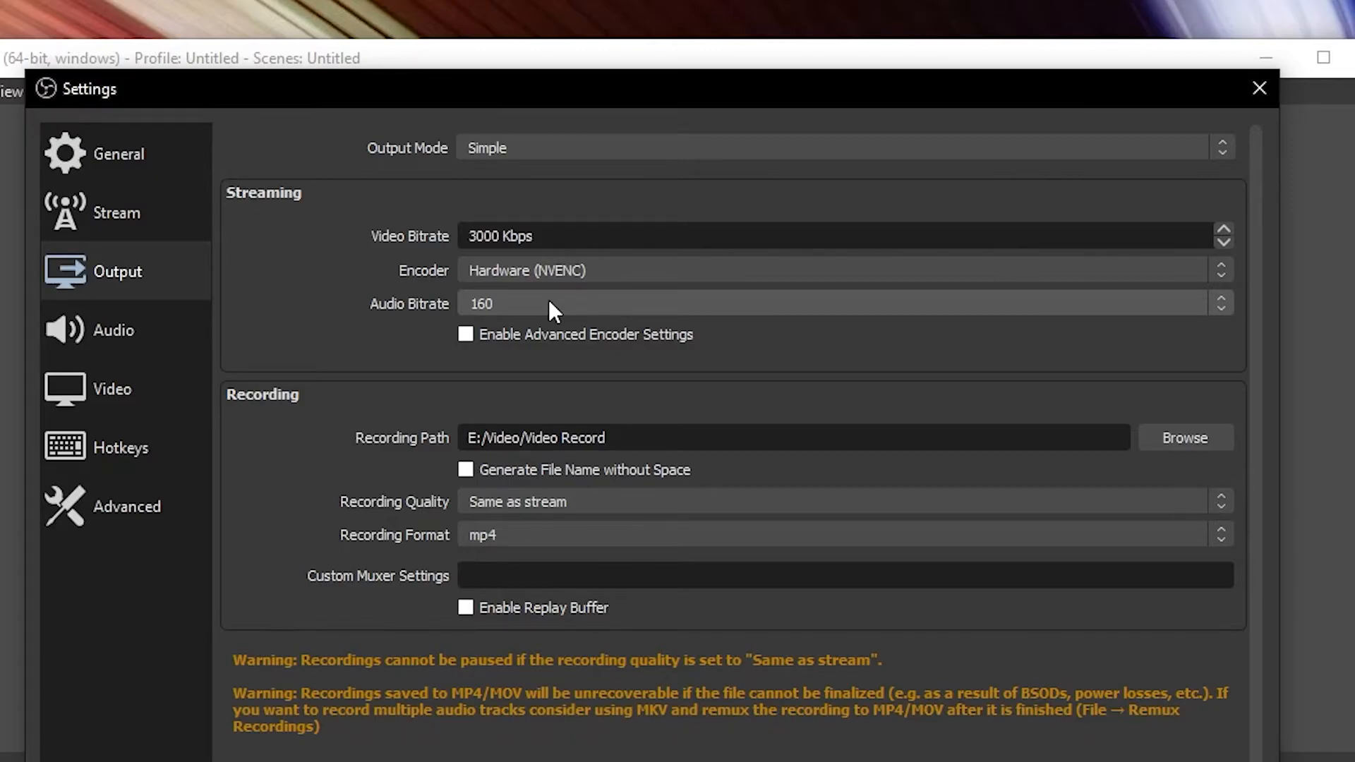
click(531, 283)
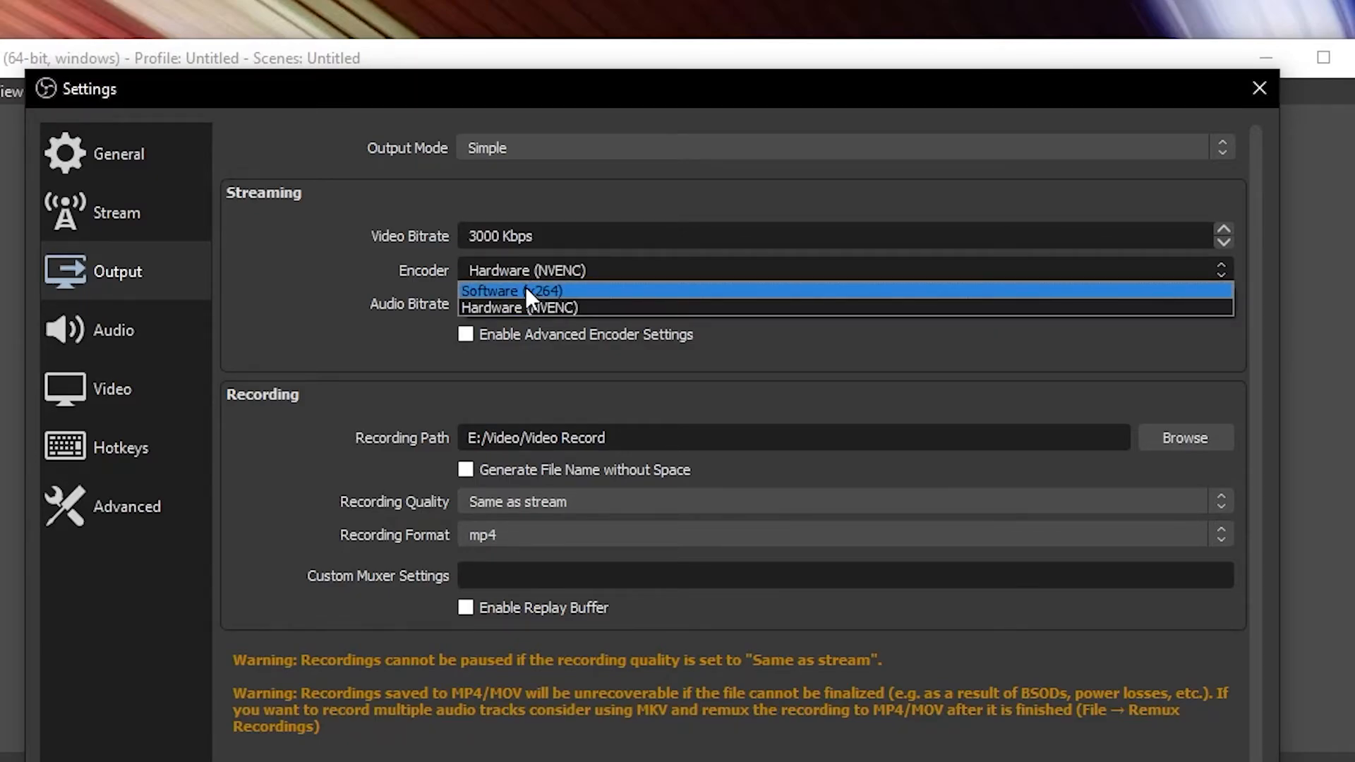
click(326, 278)
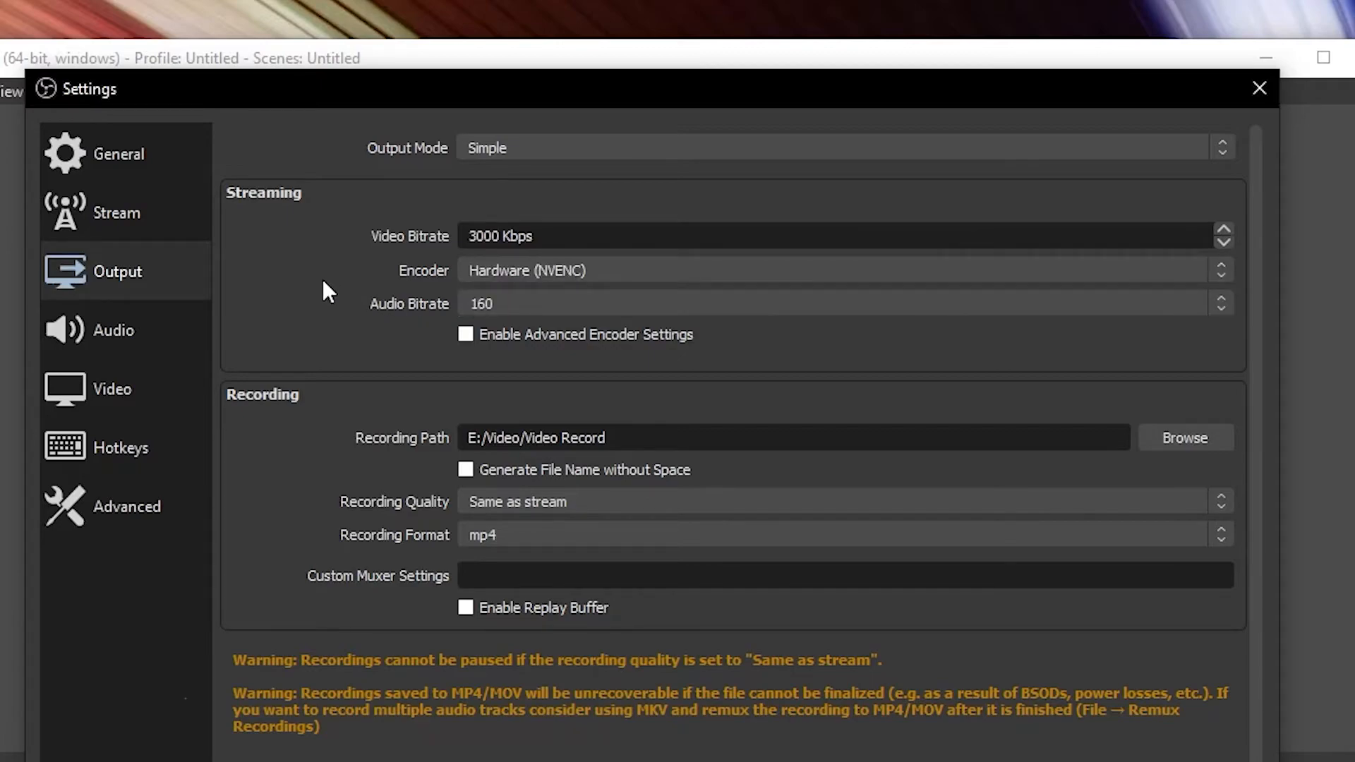
Step: Examine the streaming video bitrate and the available recording quality options in the output settings
click(502, 235)
key(shift+Home)
key(Right)
click(512, 505)
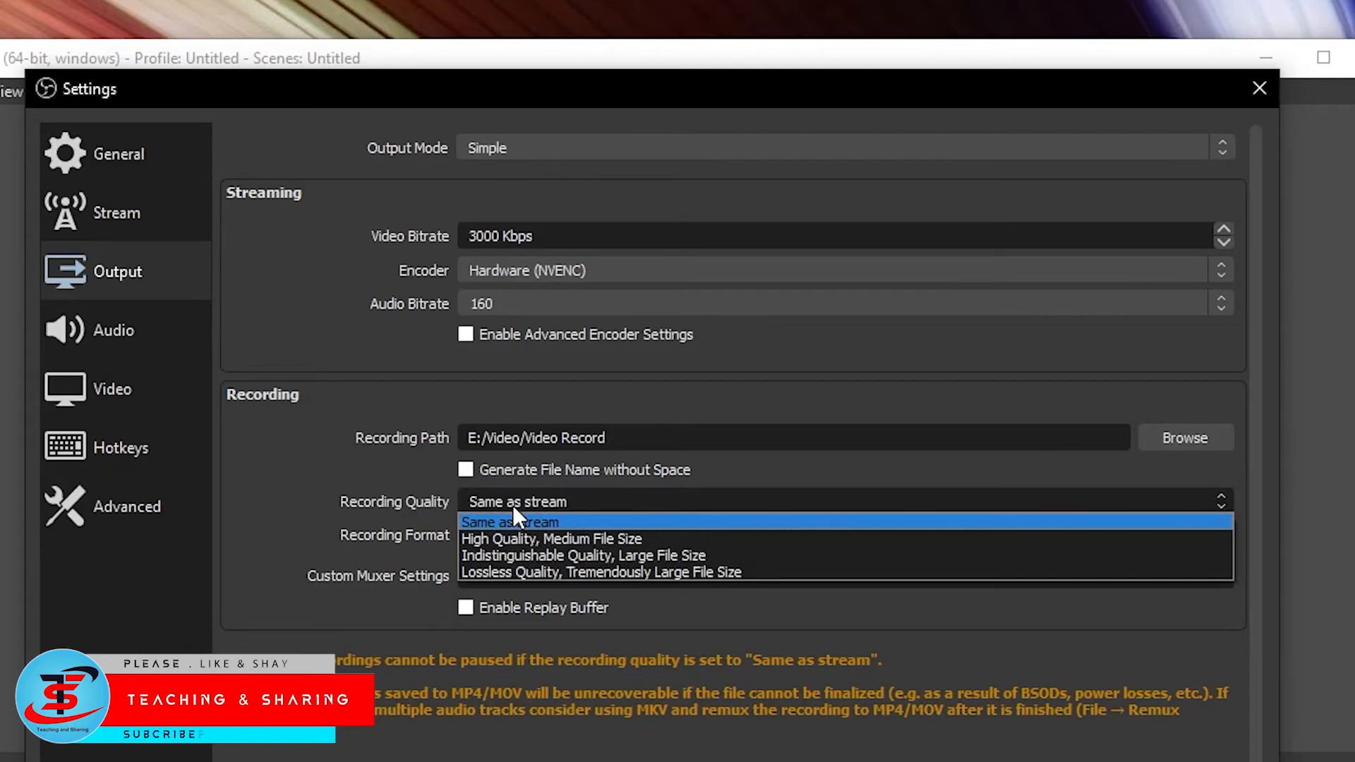
click(333, 461)
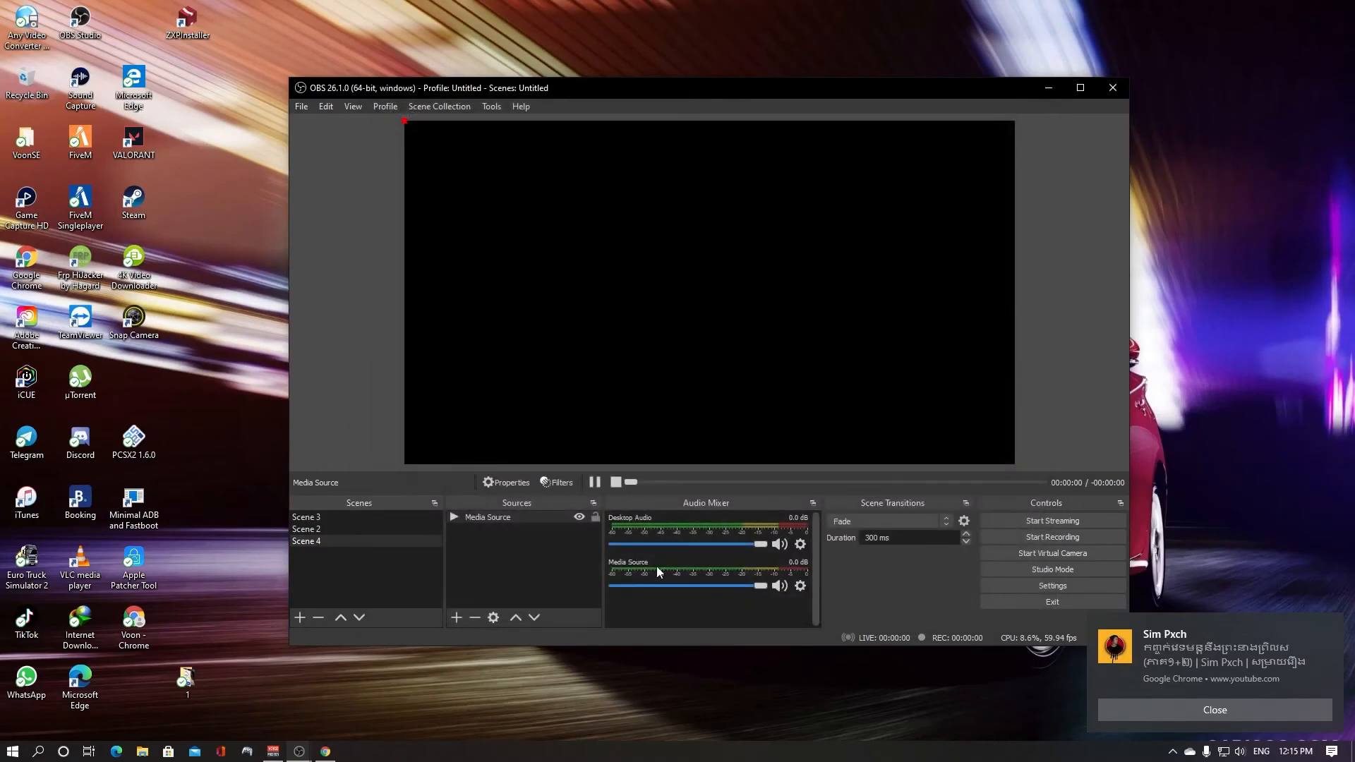
Step: Open the list of source types for adding another source to Scene 4
click(457, 618)
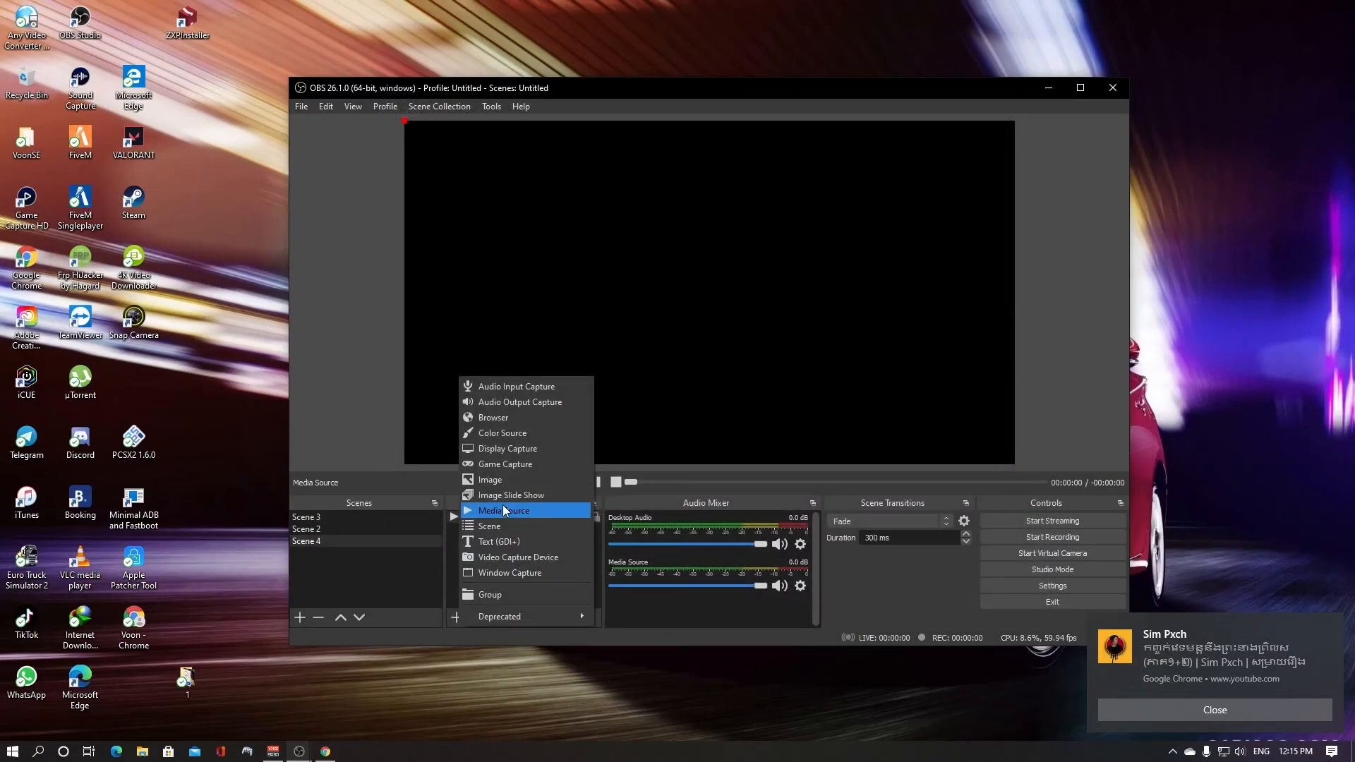